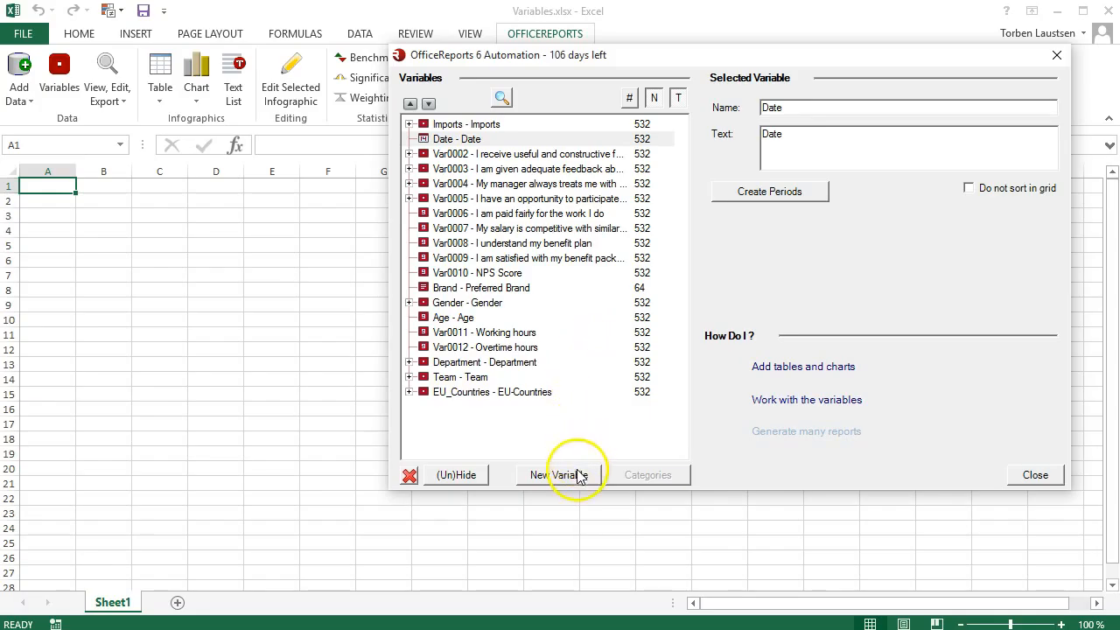
- Create a variable with quarterly periods from the Date variable and review the formula of its Q1 category
left_click(577, 482)
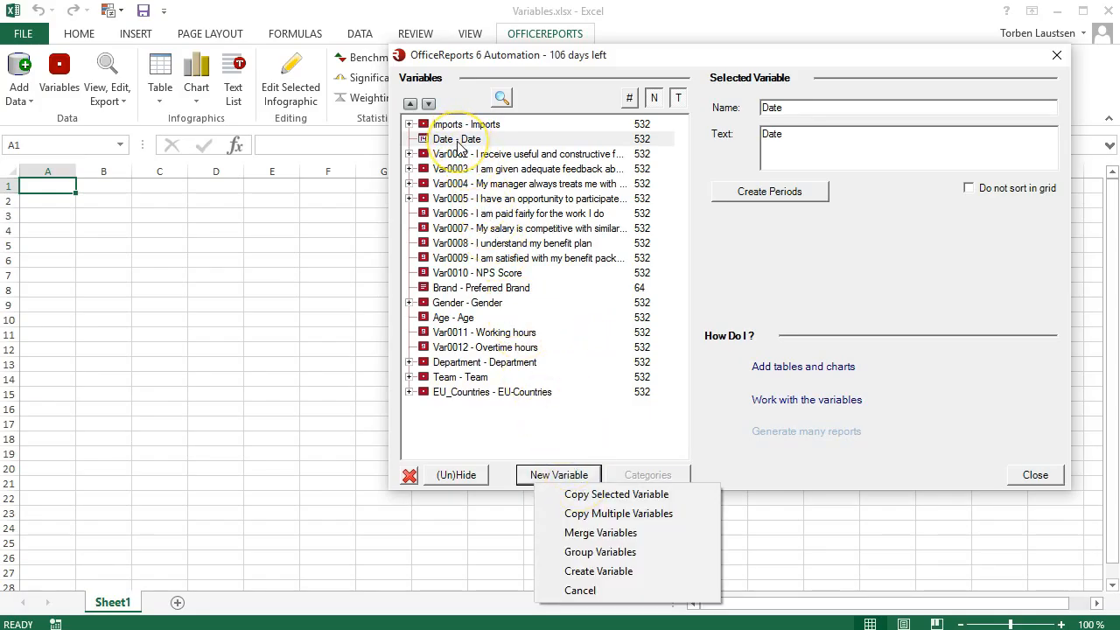
left_click(459, 139)
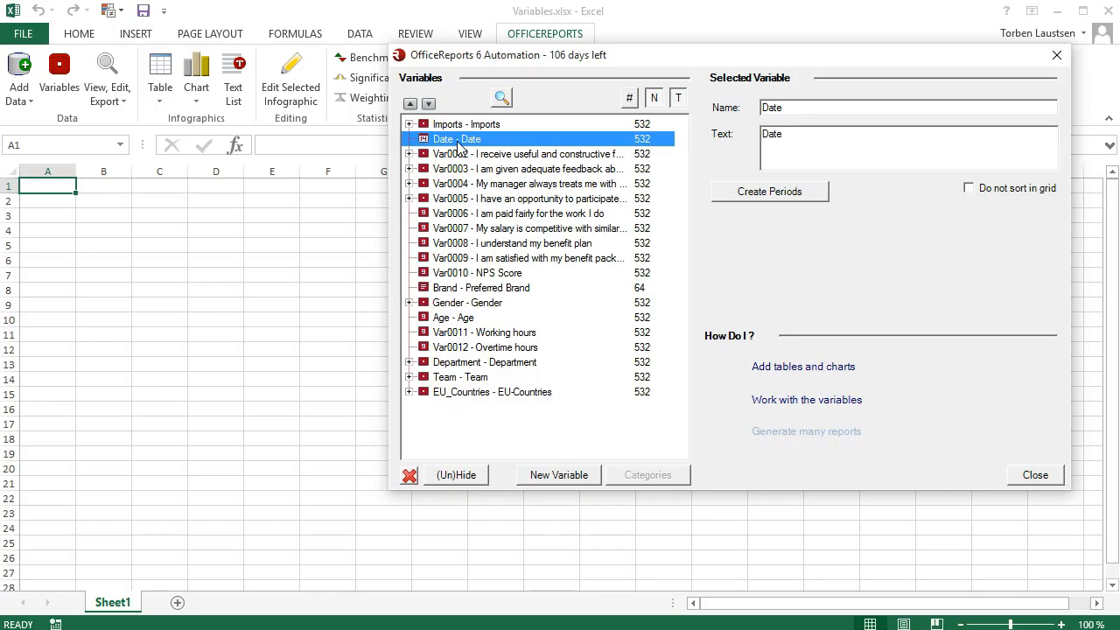
left_click(731, 194)
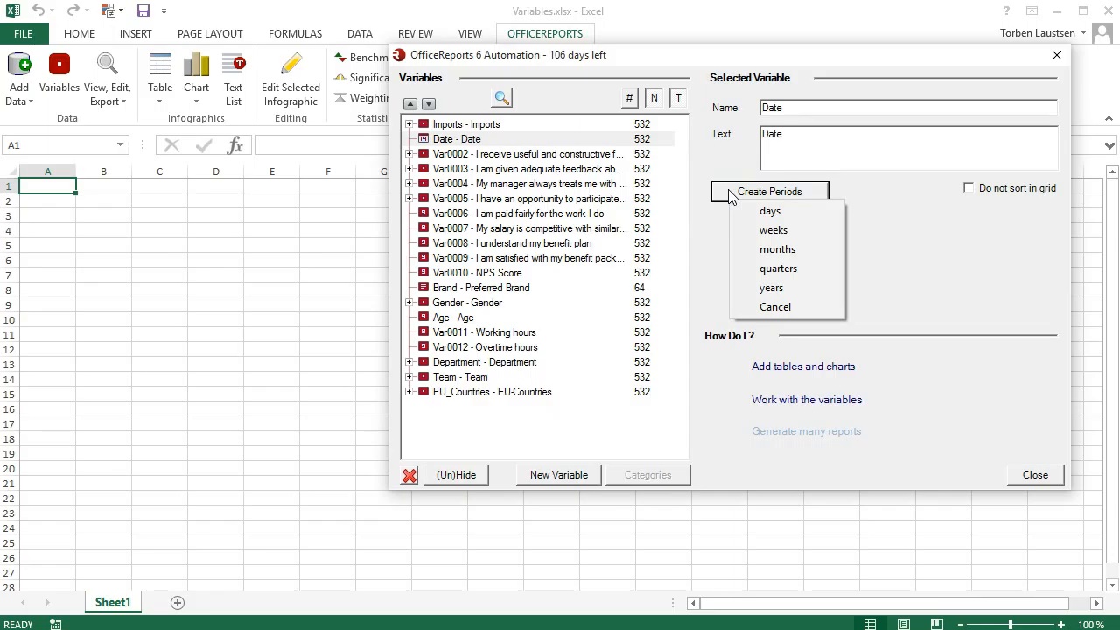
left_click(759, 270)
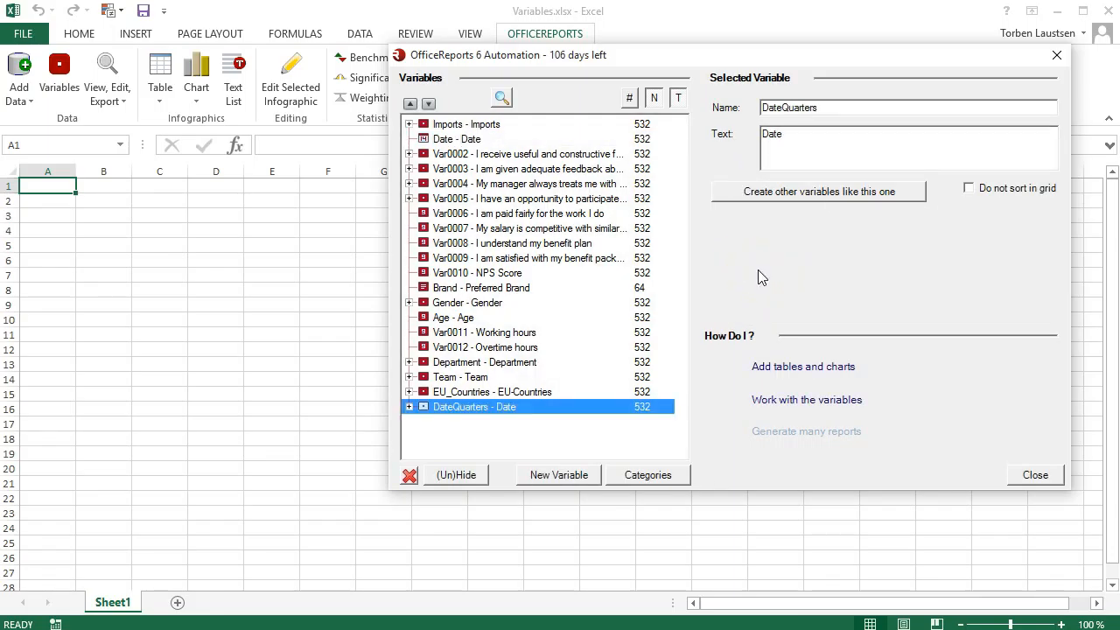
left_click(408, 406)
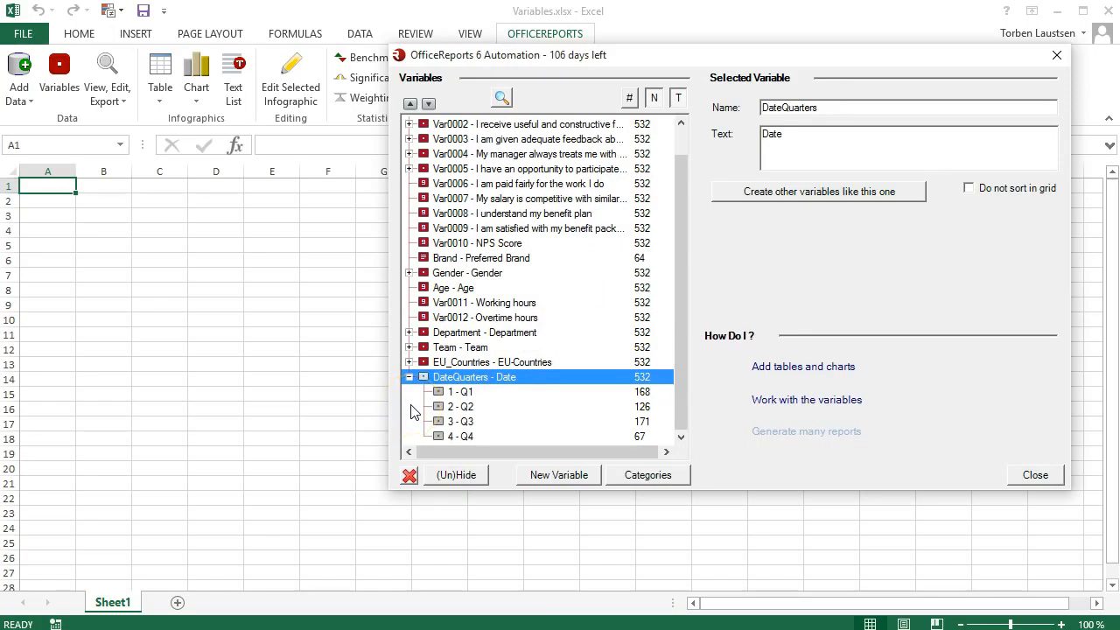
left_click(460, 392)
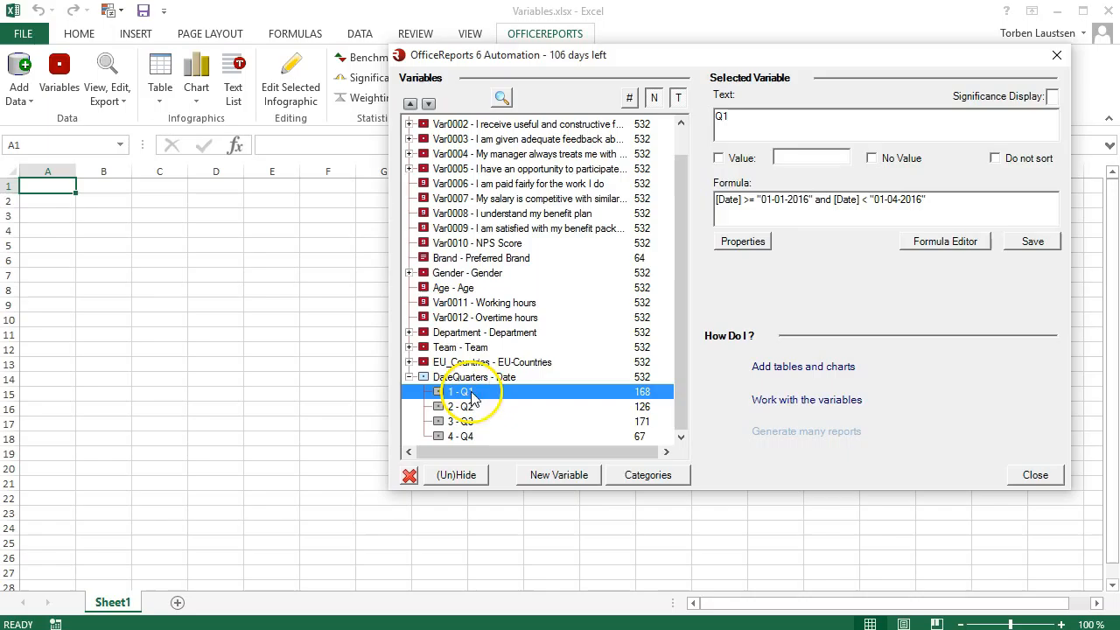
left_click_drag(744, 115, 691, 120)
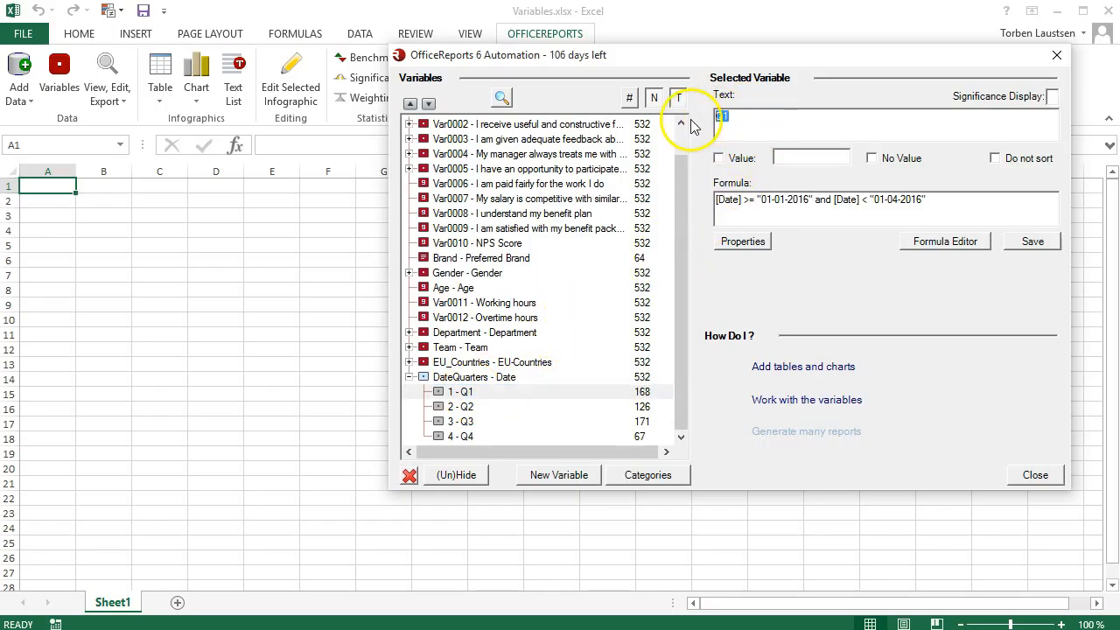
left_click_drag(956, 200, 700, 193)
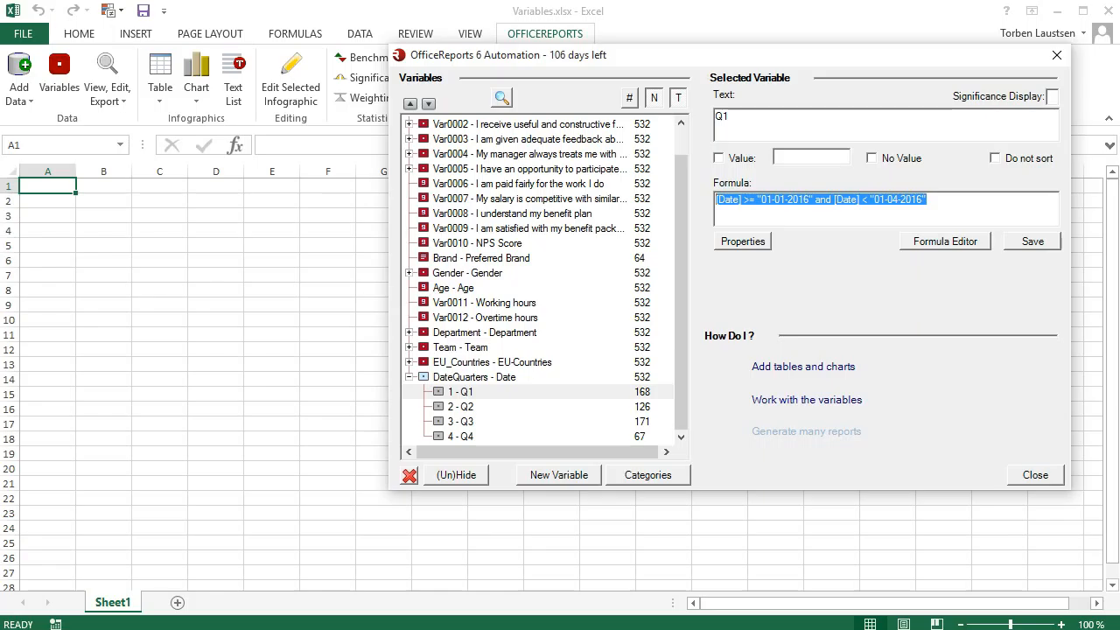
left_click(409, 377)
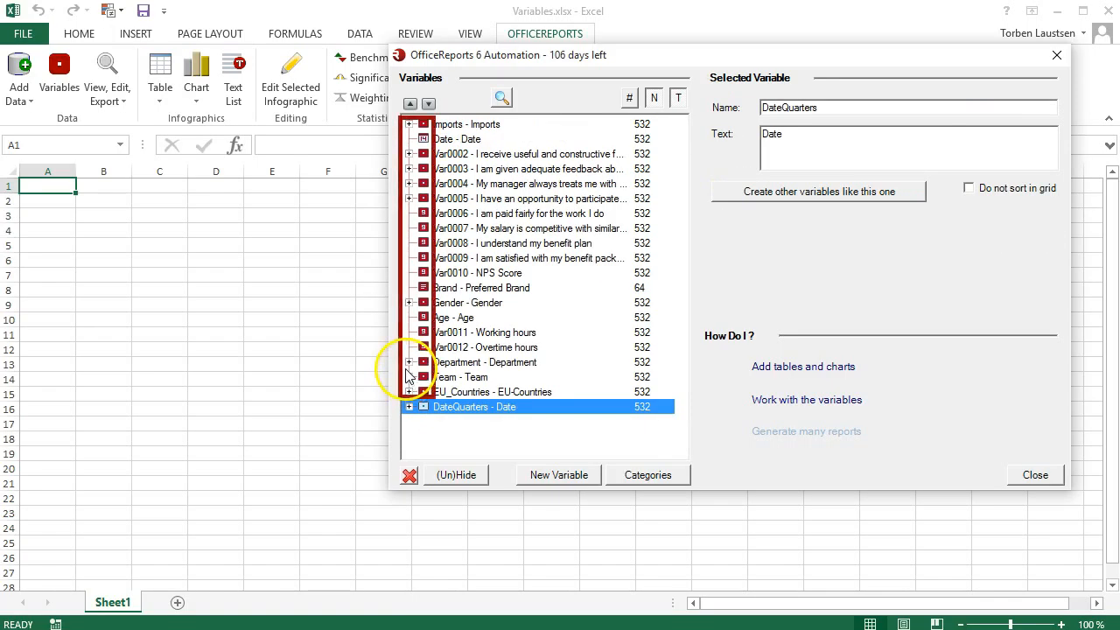
- Create a categorized variable from the Brand text variable and expand its list of categories
left_click(443, 292)
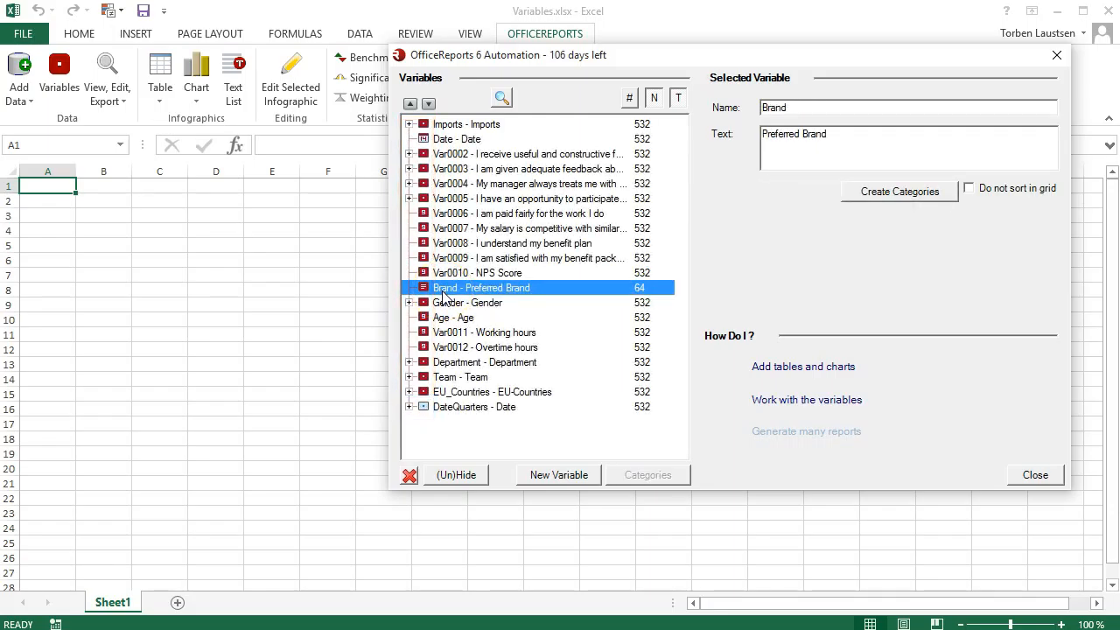
left_click(862, 200)
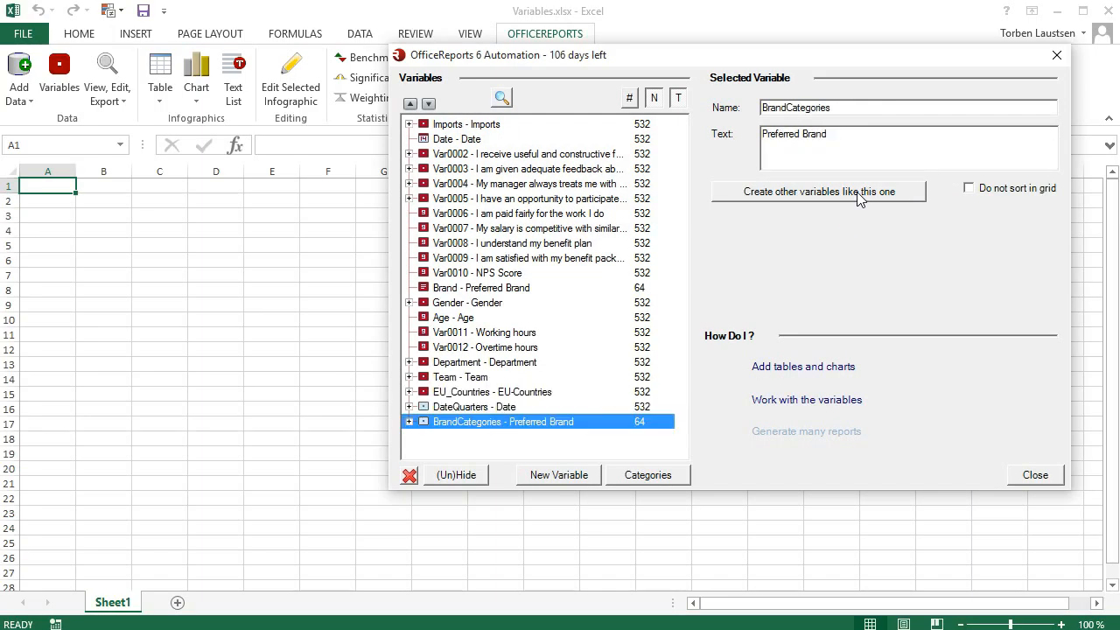
left_click(409, 422)
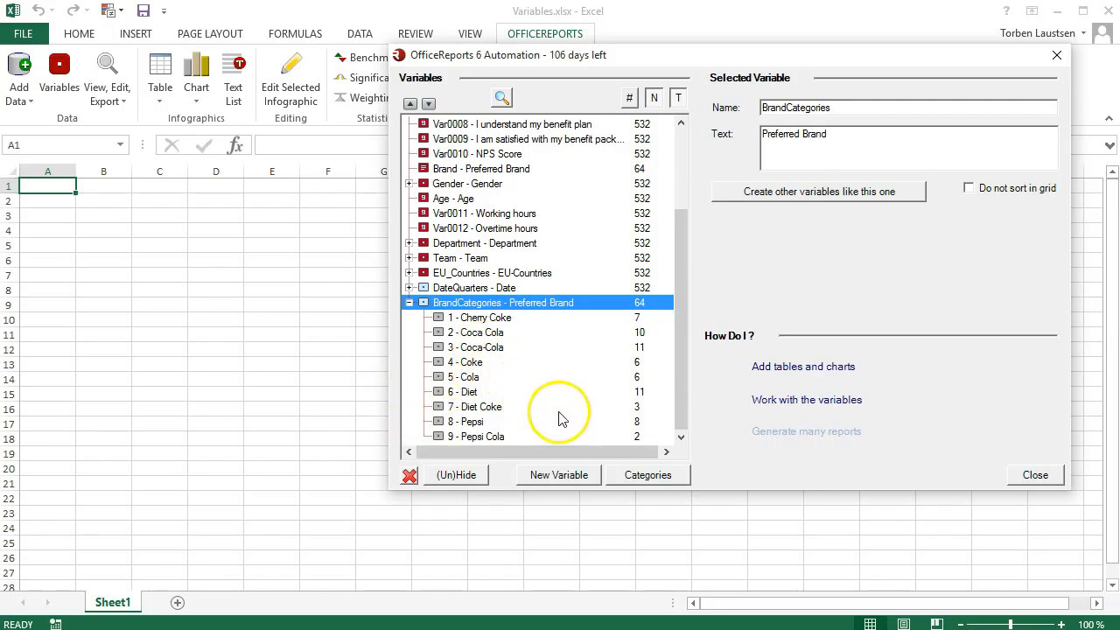
- Merge the Coca Cola and Coca-Cola categories of BrandCategories and label the merged category Coca Cola
left_click(626, 480)
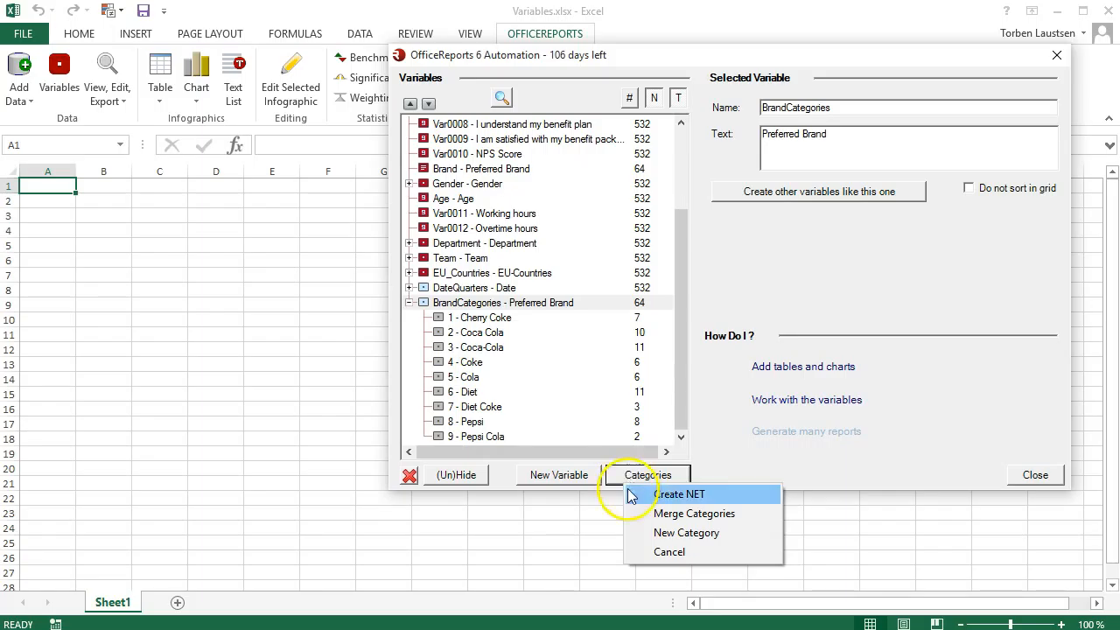
left_click(648, 513)
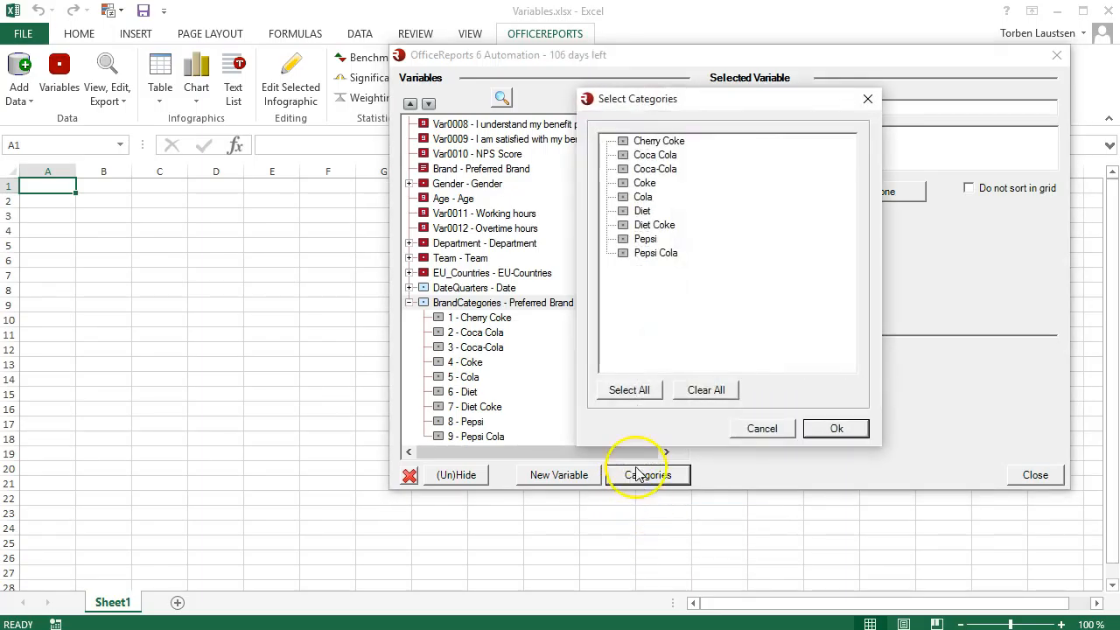
left_click(623, 155)
left_click(623, 168)
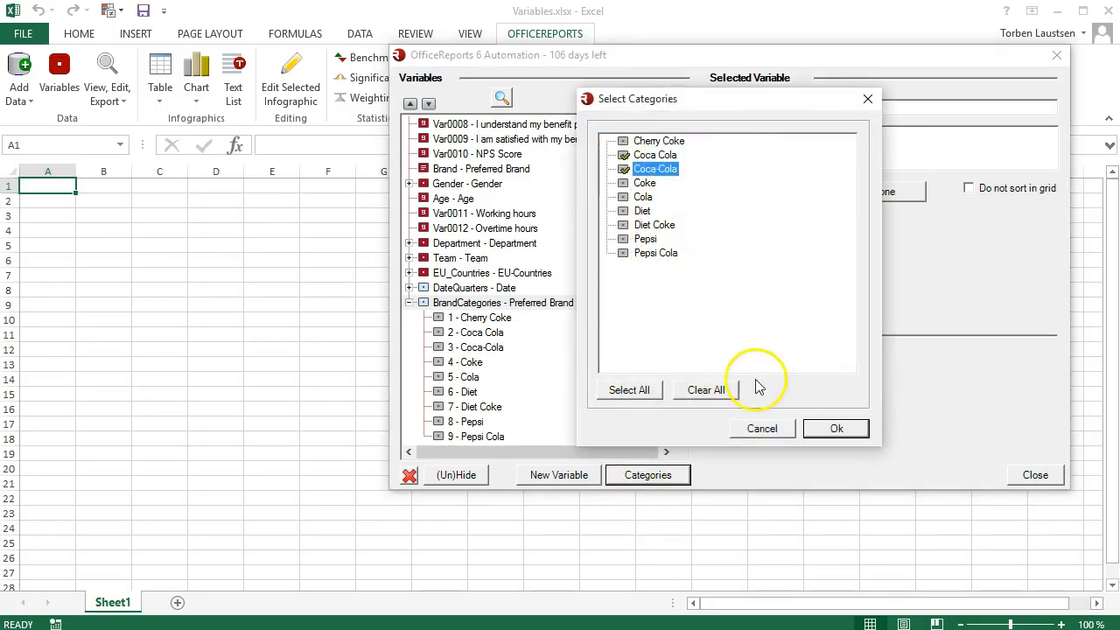
left_click(817, 428)
left_click_drag(753, 116, 649, 119)
key("Delete")
key("Delete")
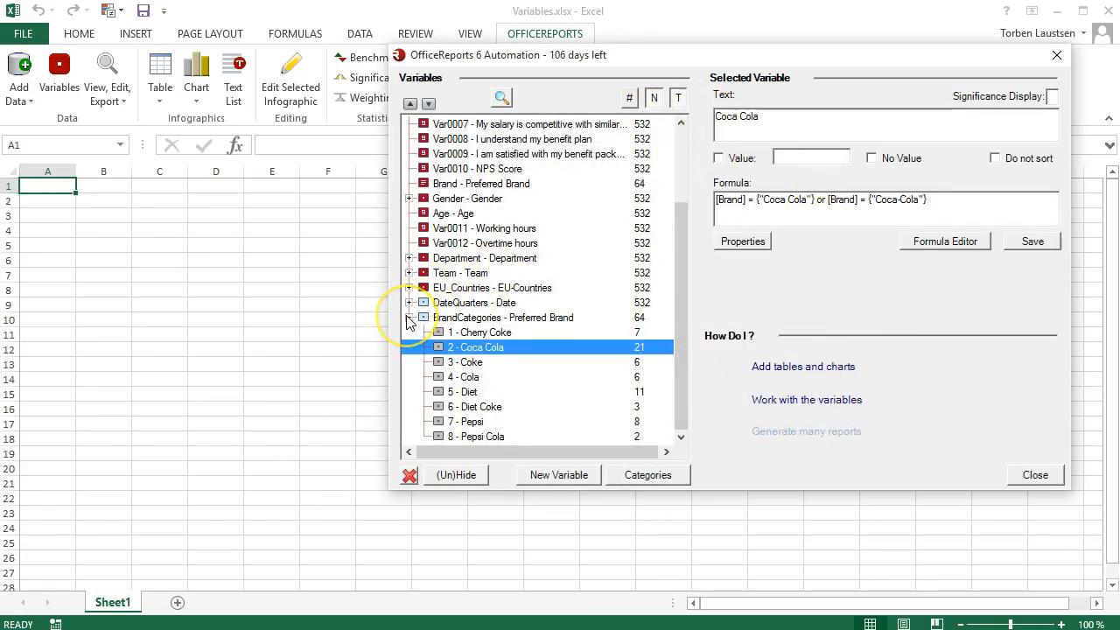
left_click(408, 318)
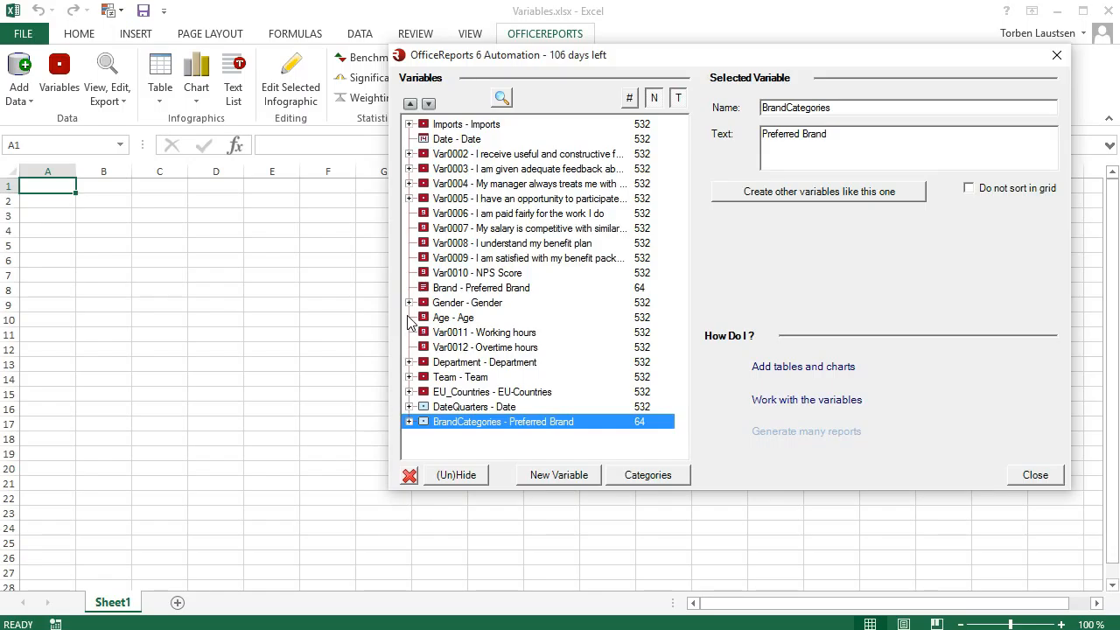
- Create a variable with 3 intervals from the Age variable and review the formula of each interval
left_click(456, 318)
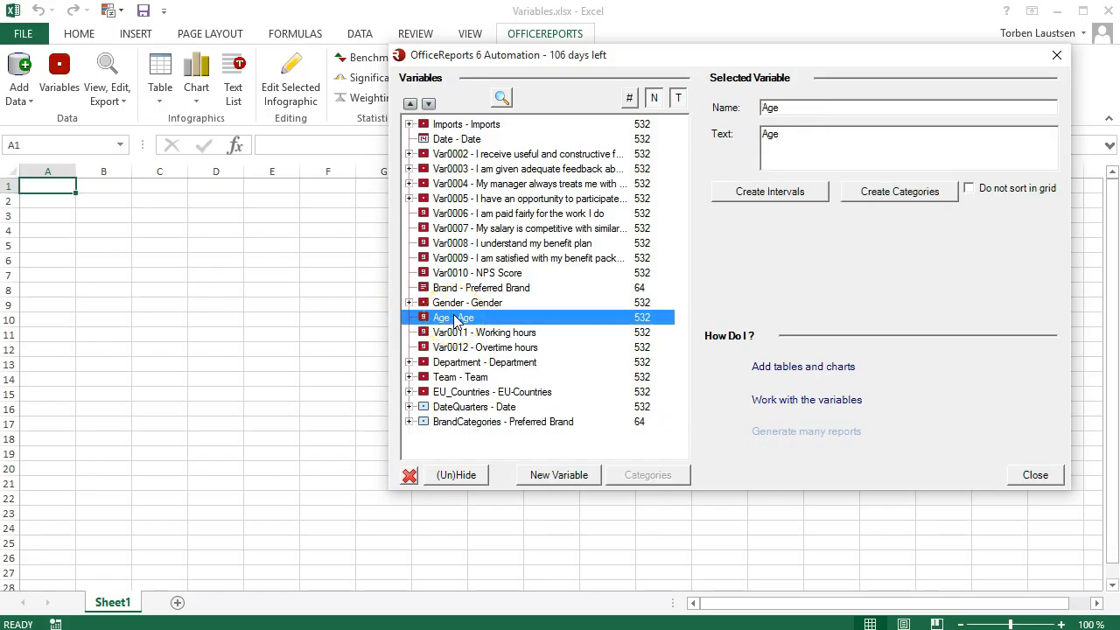
left_click(758, 192)
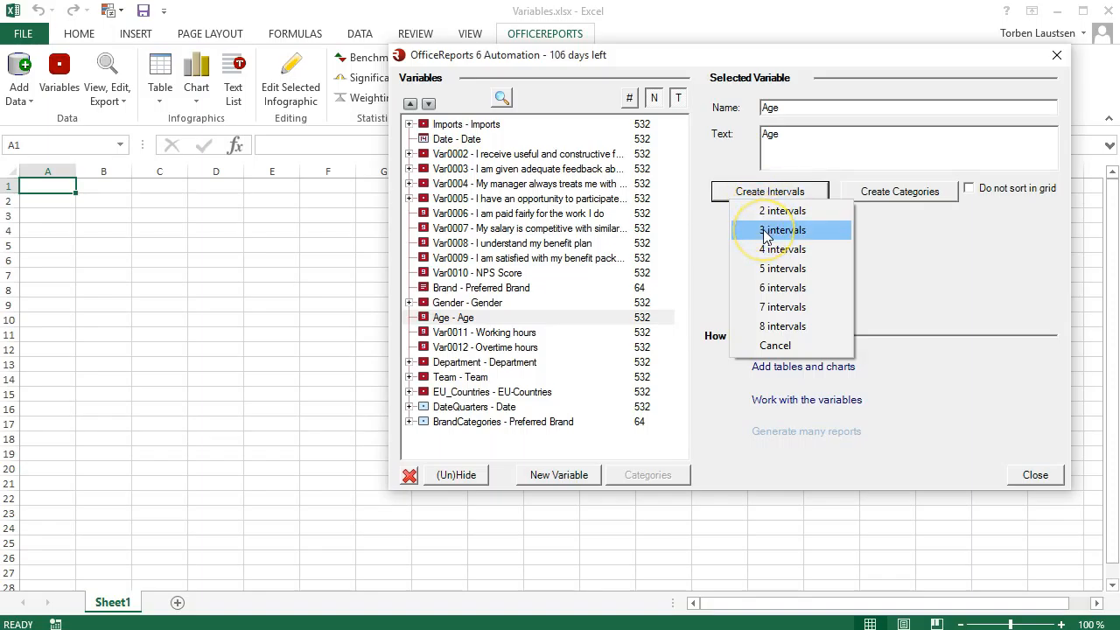
left_click(770, 230)
left_click(409, 437)
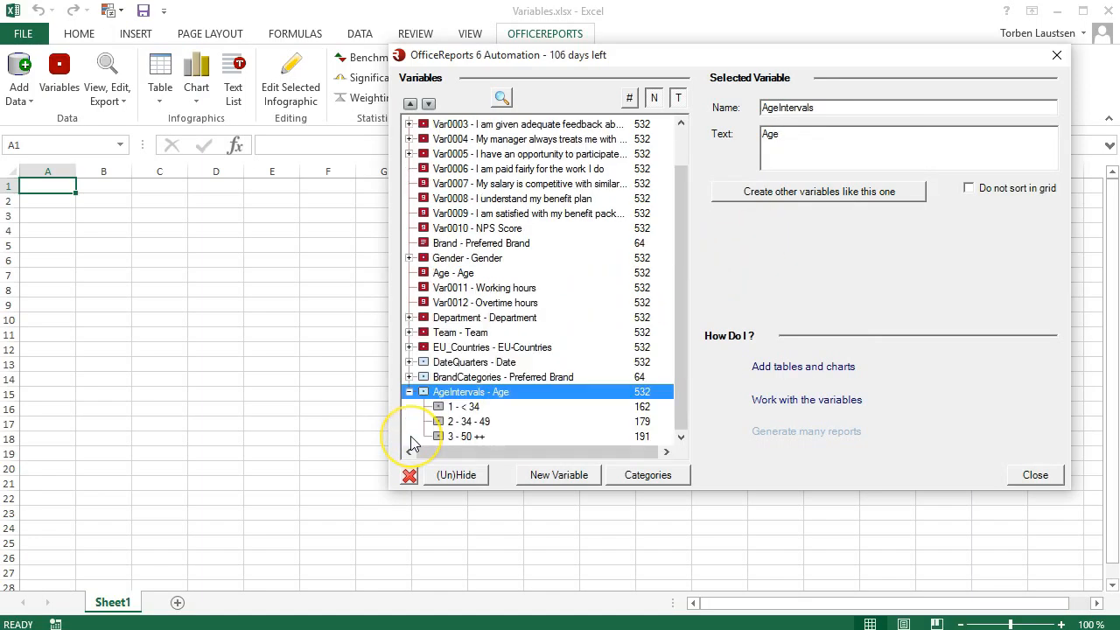
left_click(473, 408)
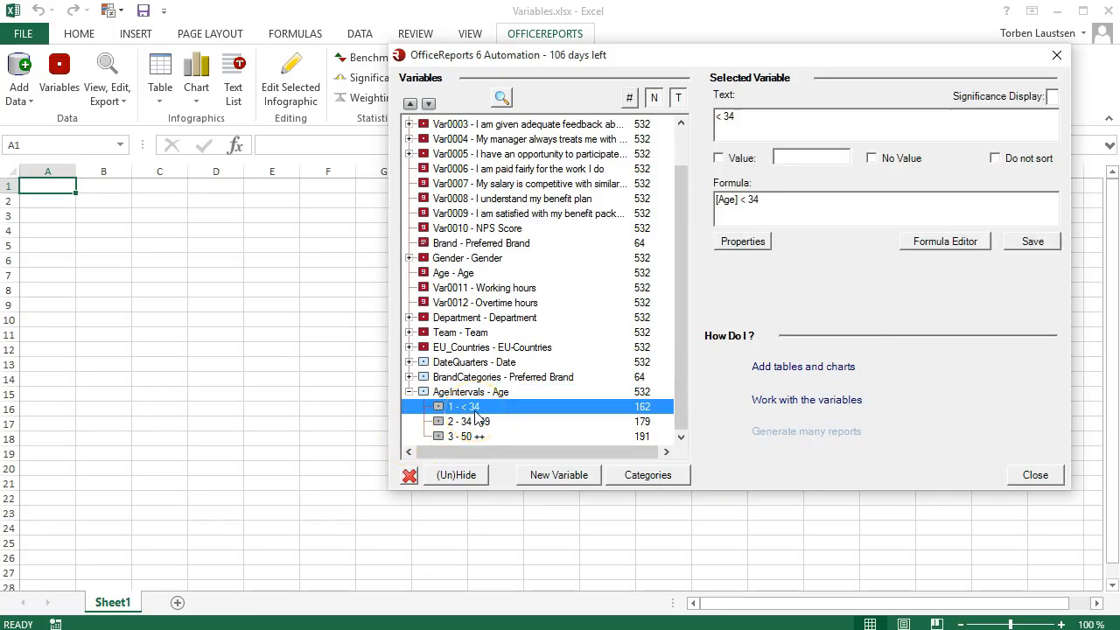
left_click(479, 424)
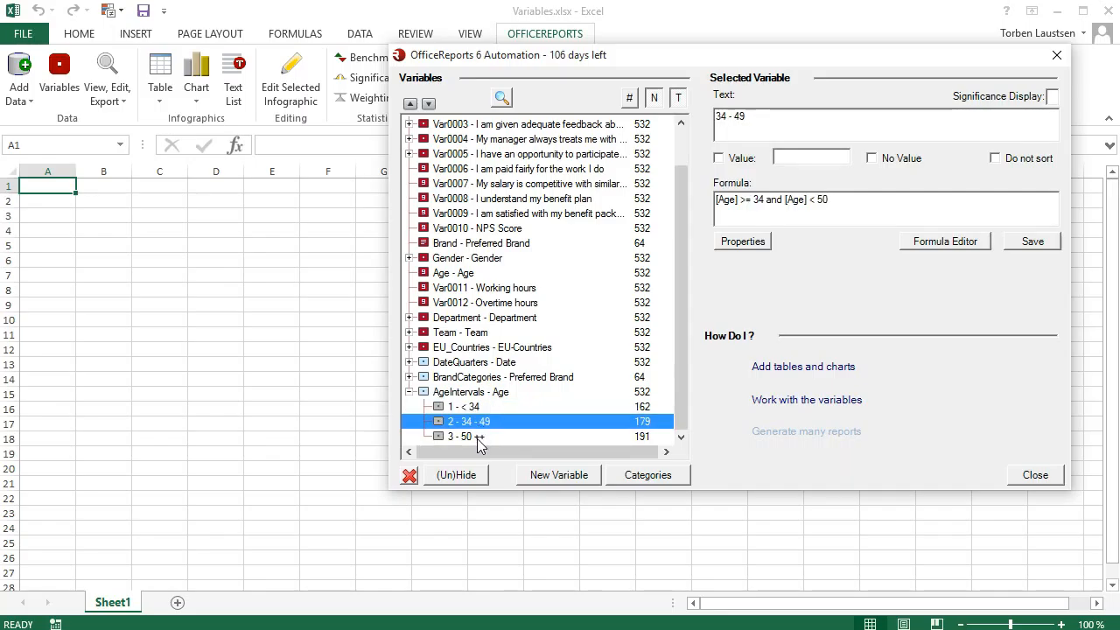
left_click(477, 437)
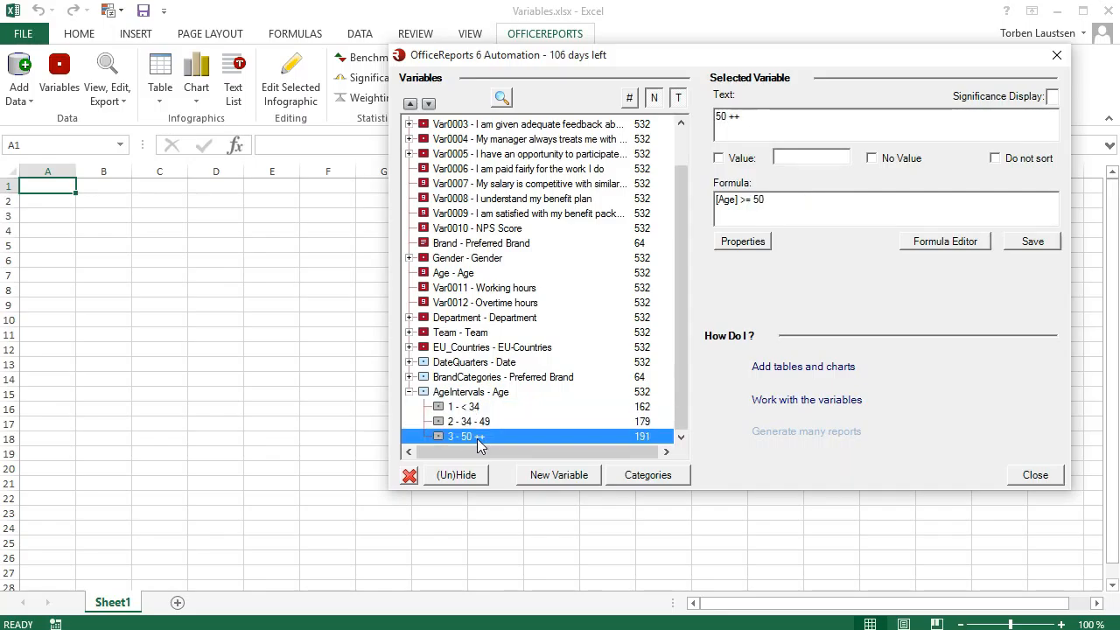
left_click(409, 391)
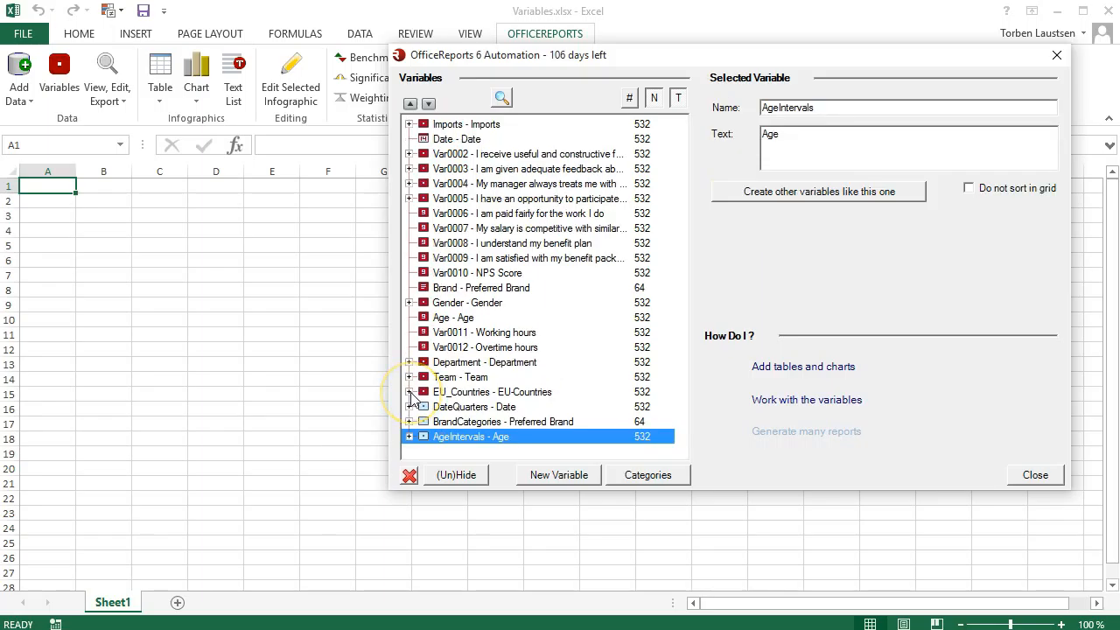
- Create a categorized variable from the Var0010 NPS Score variable and expand its categories
left_click(446, 277)
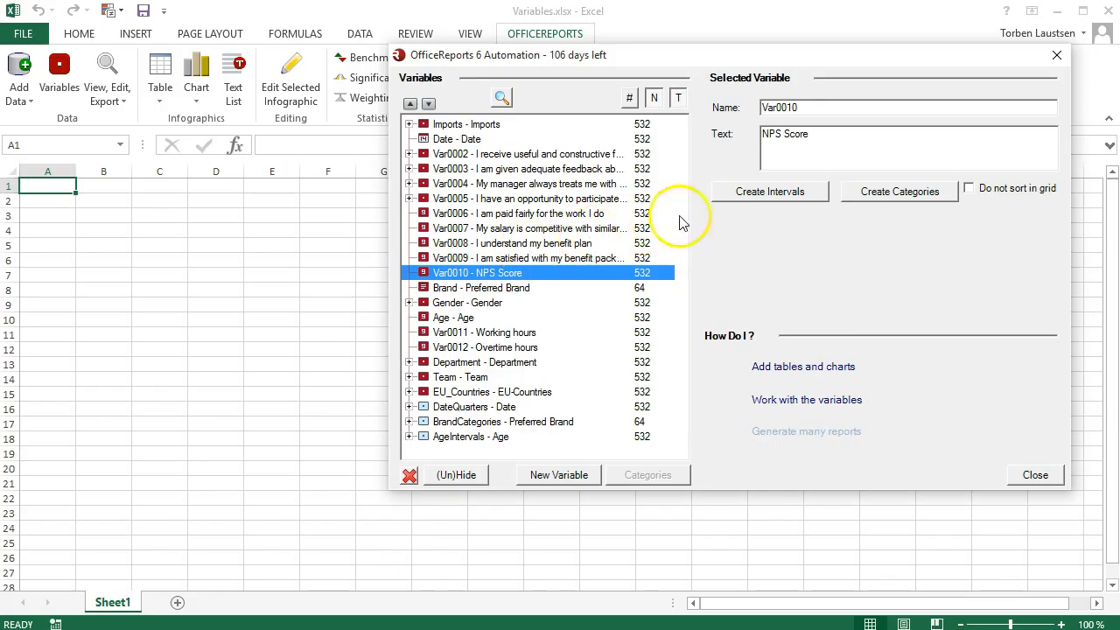
left_click(846, 194)
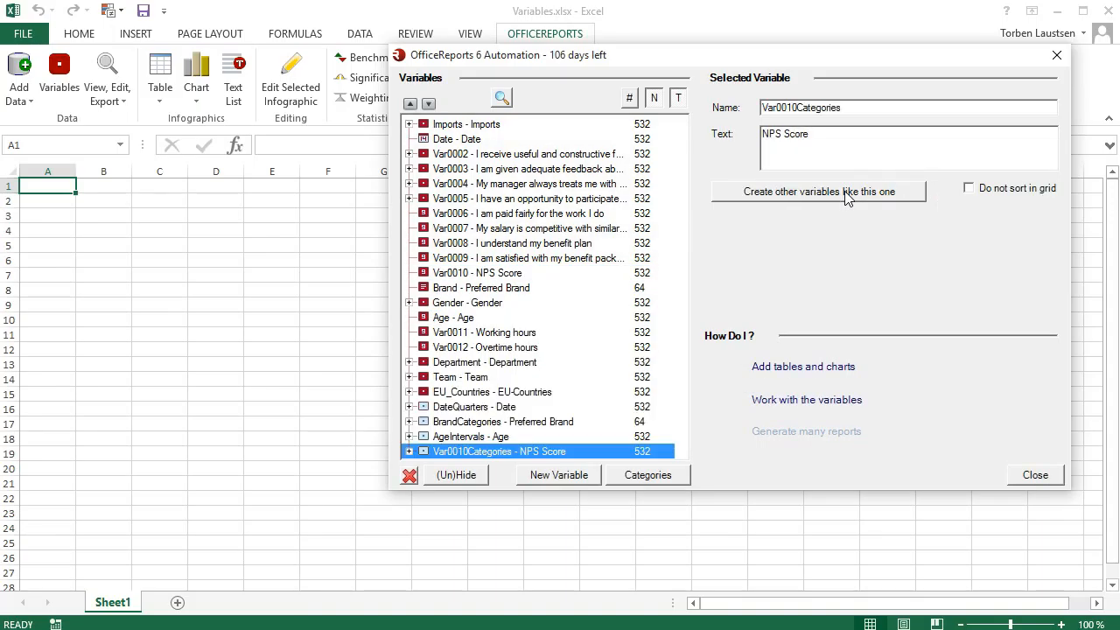
left_click(409, 452)
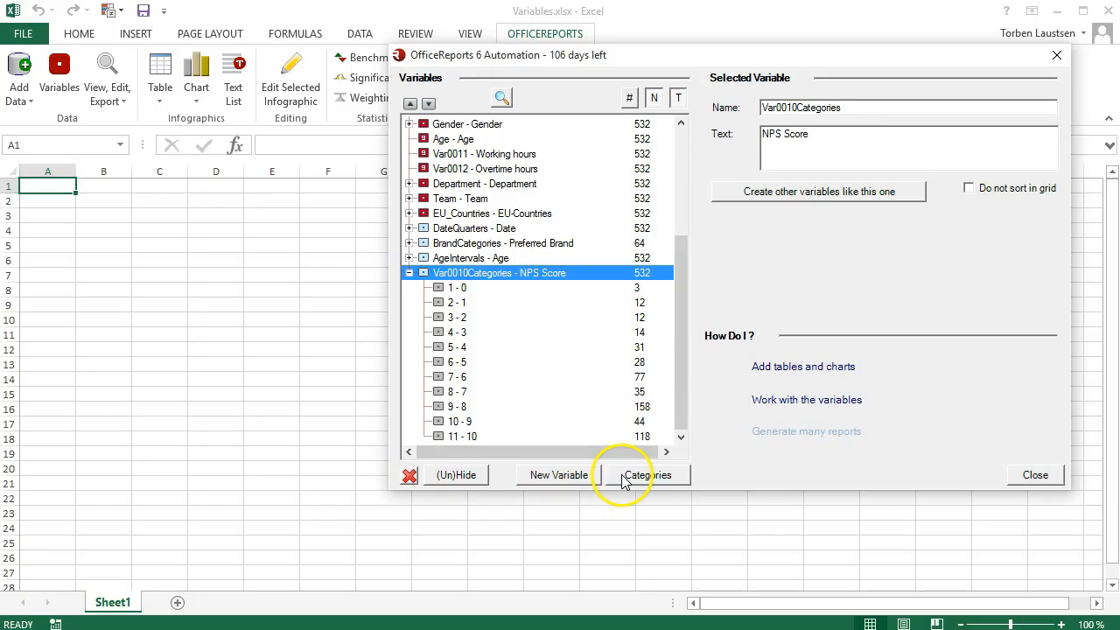
- Merge NPS Score categories 0 through 6 into one category labelled Detractors and save it
left_click(625, 480)
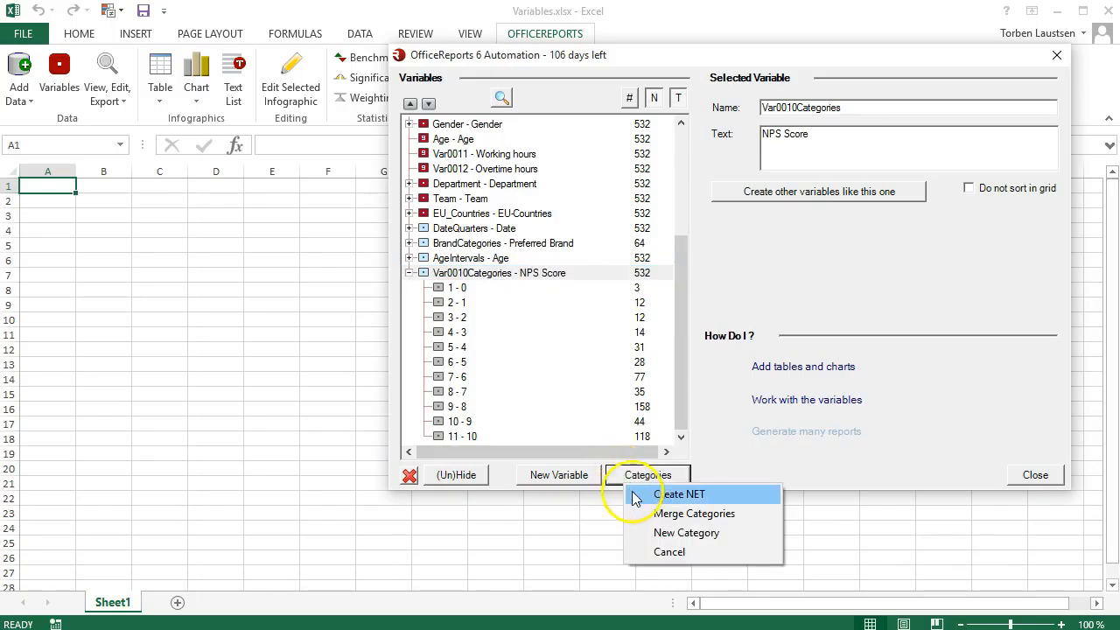
left_click(656, 513)
left_click(622, 141)
left_click(623, 155)
left_click(623, 169)
left_click(622, 183)
left_click(623, 197)
left_click(623, 210)
left_click(622, 224)
left_click(829, 429)
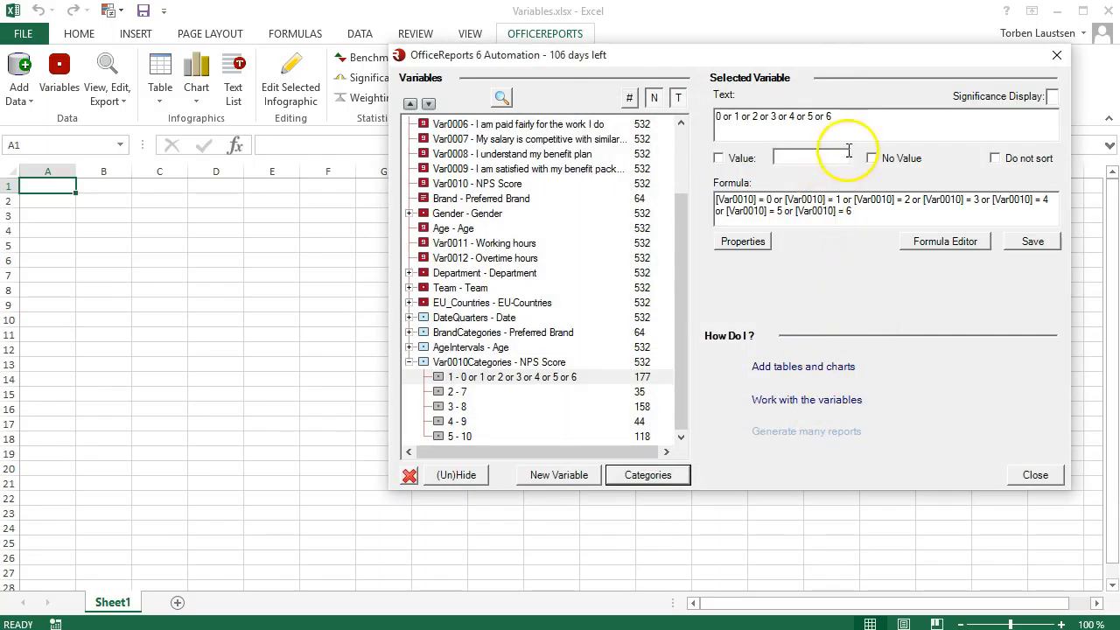
type("Detractors")
left_click(1015, 245)
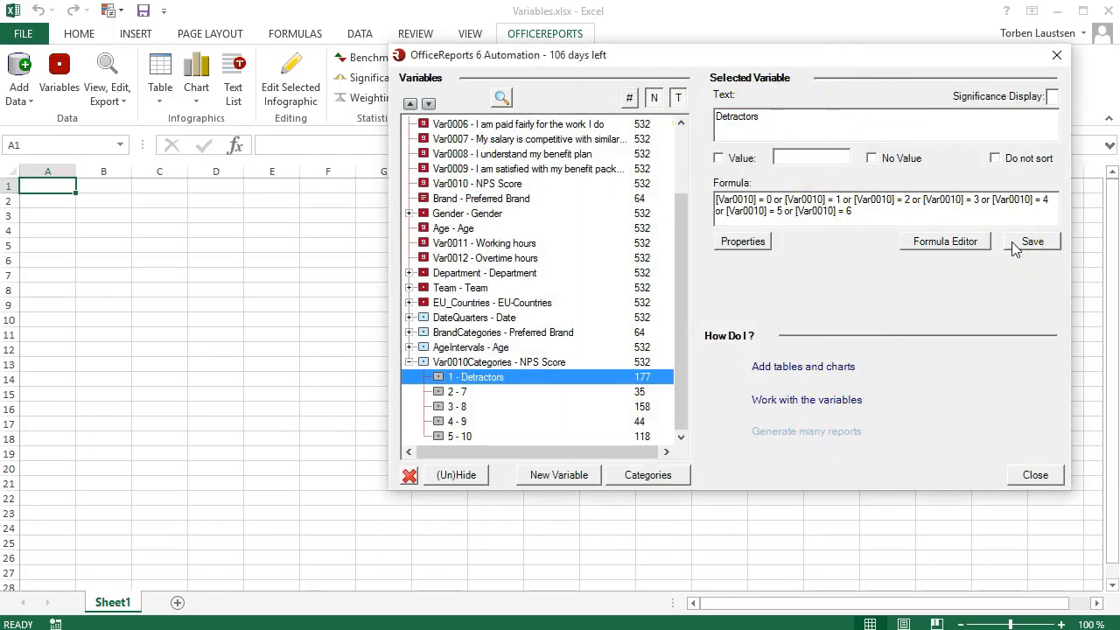
- Merge NPS Score categories 7 and 8 into one category labelled Passives and save it
left_click(639, 475)
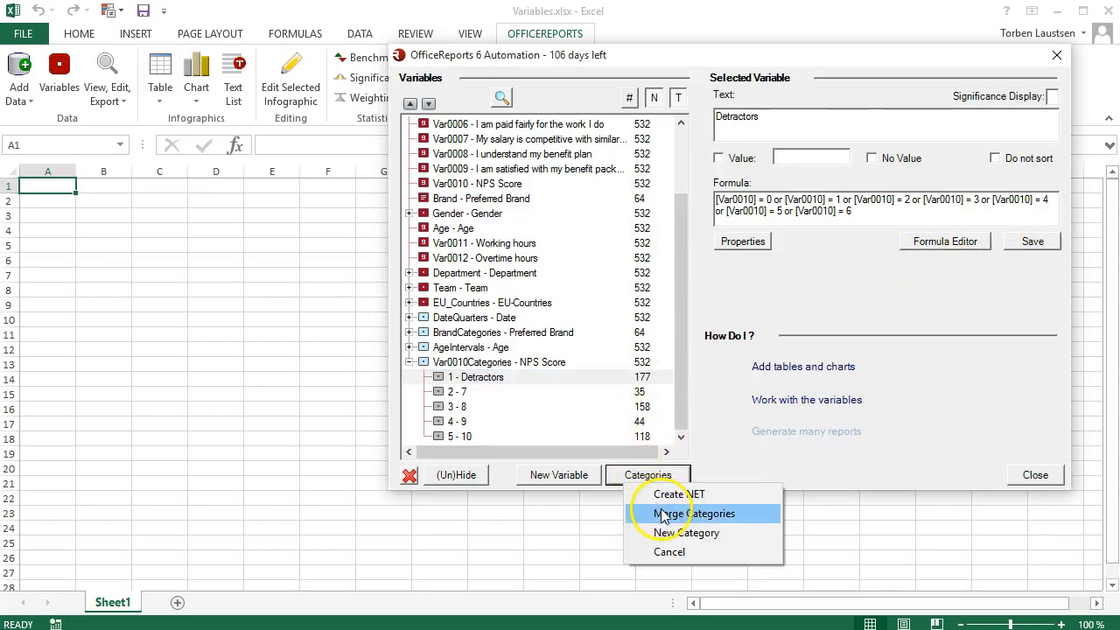
left_click(663, 513)
left_click(627, 155)
left_click(627, 169)
left_click(811, 426)
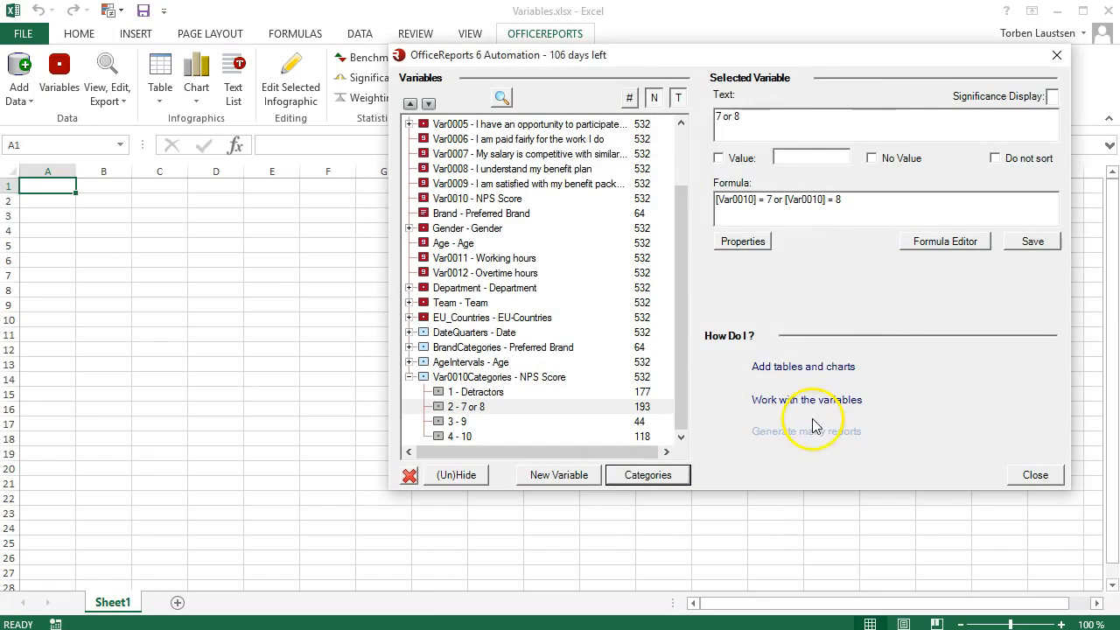
type("Passives")
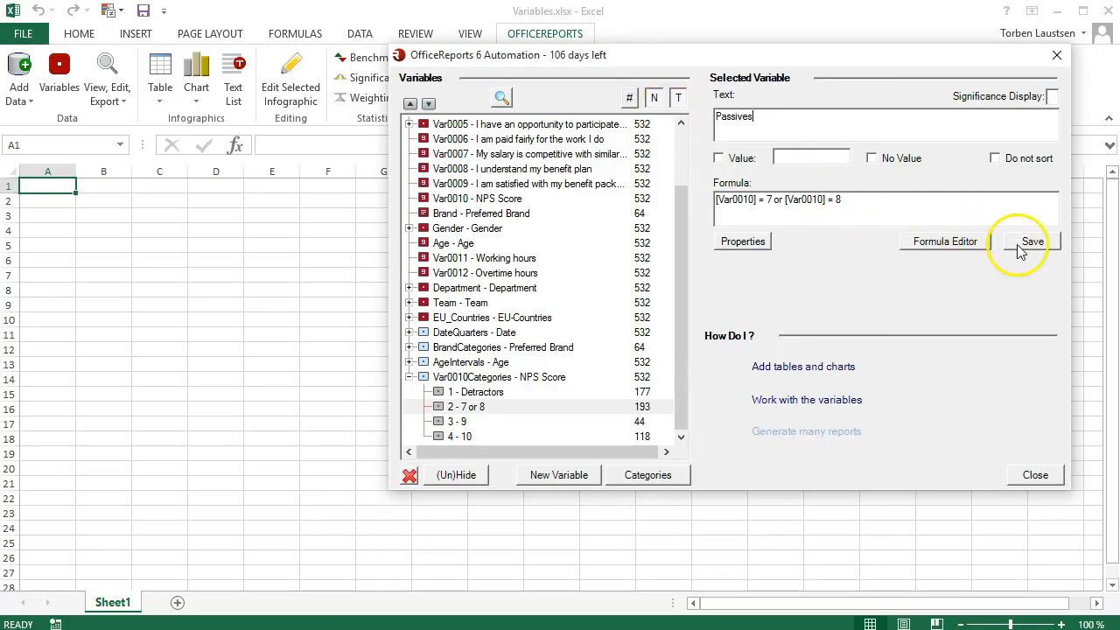
left_click(1031, 242)
- Merge NPS Score categories 9 and 10 into one category labelled Promoters and save it
left_click(664, 479)
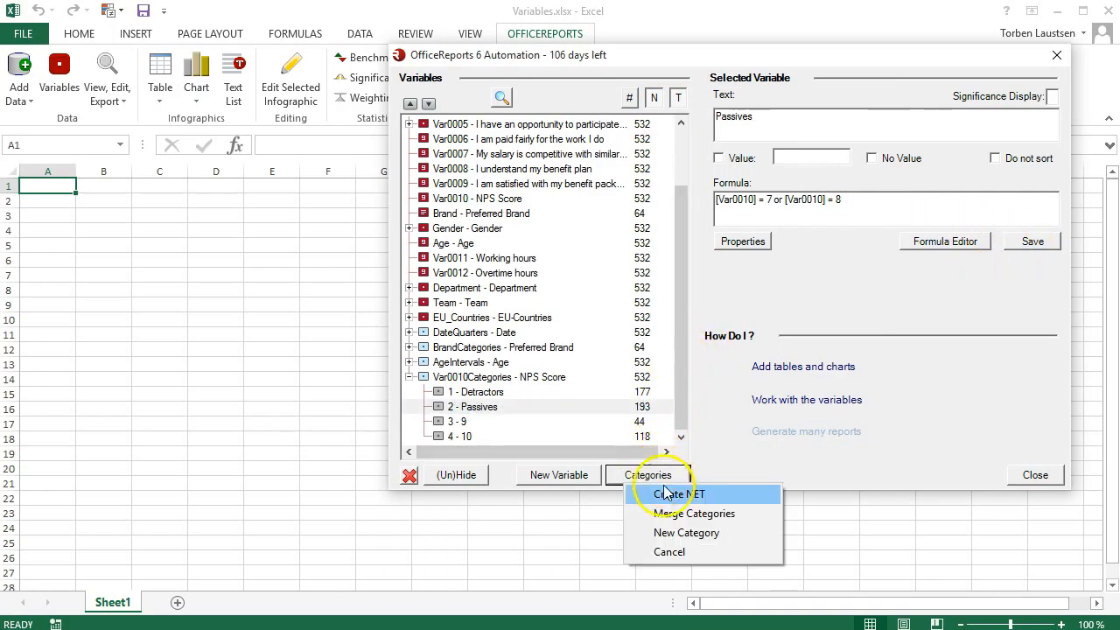
left_click(669, 514)
left_click(652, 183, "ctrl")
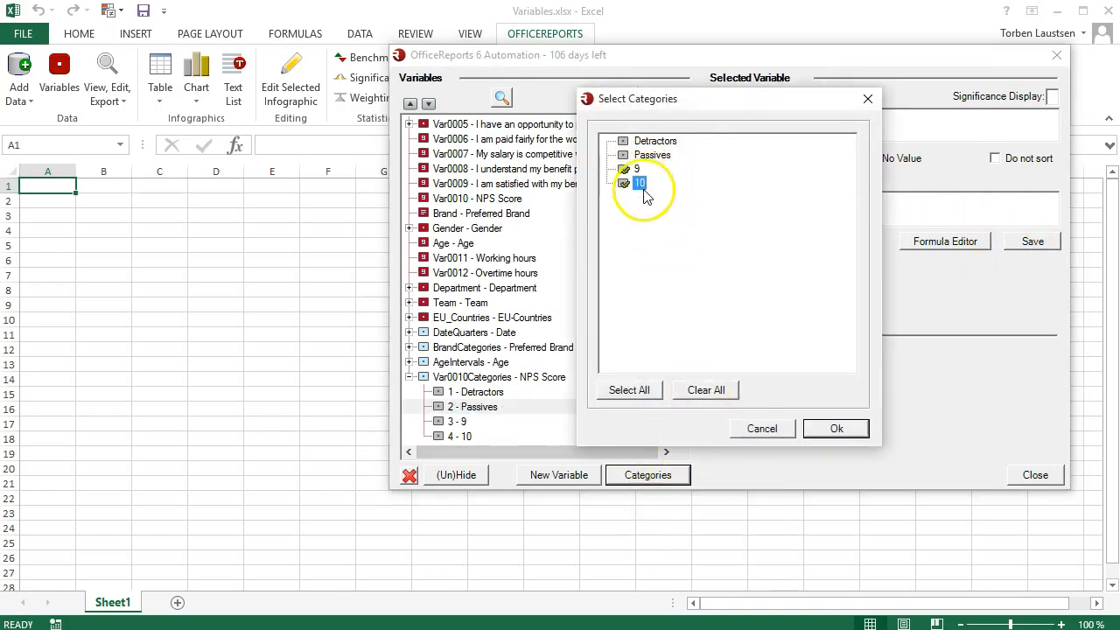
left_click(826, 427)
type("Promoters")
left_click(1032, 242)
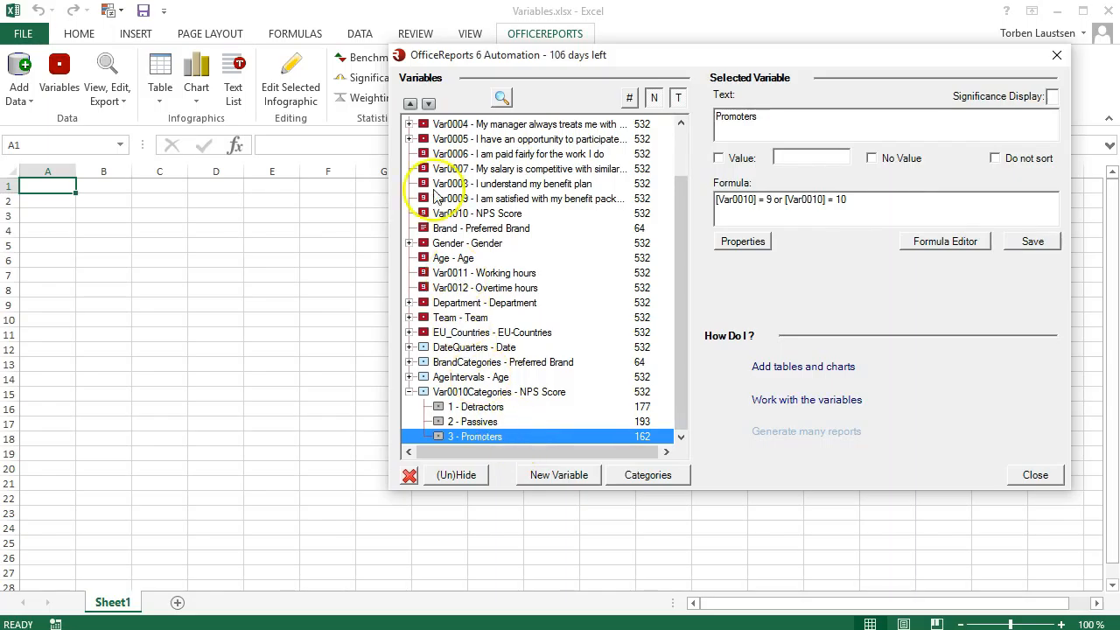
- Reorder the NPS Score categories so that Promoters comes first, Passives second and Detractors last
left_click(409, 104)
left_click(409, 103)
left_click(481, 438)
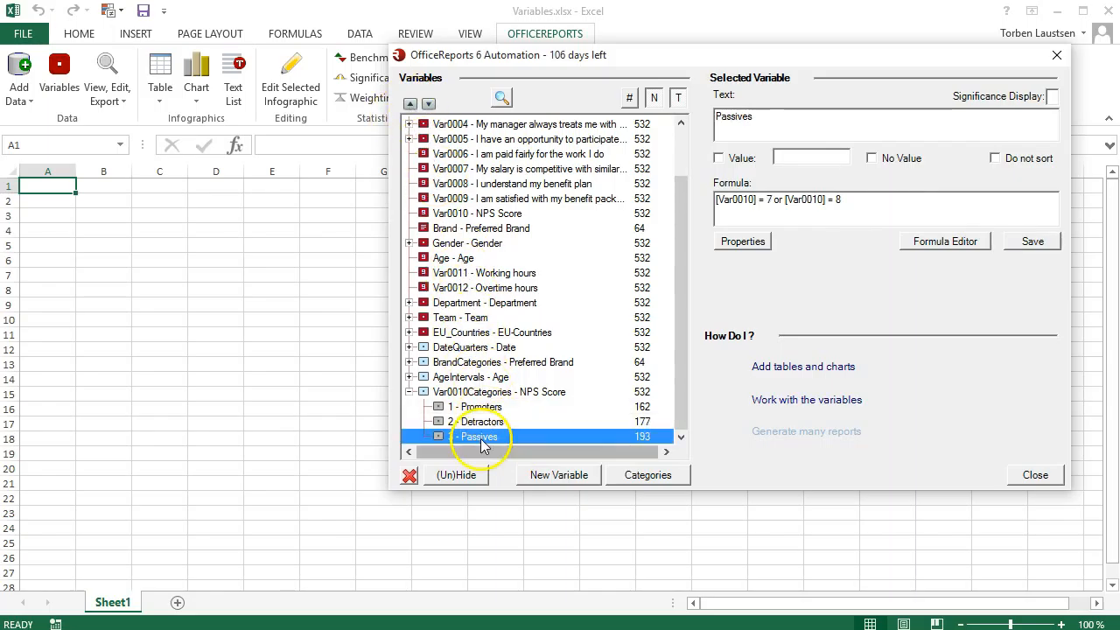
left_click(409, 103)
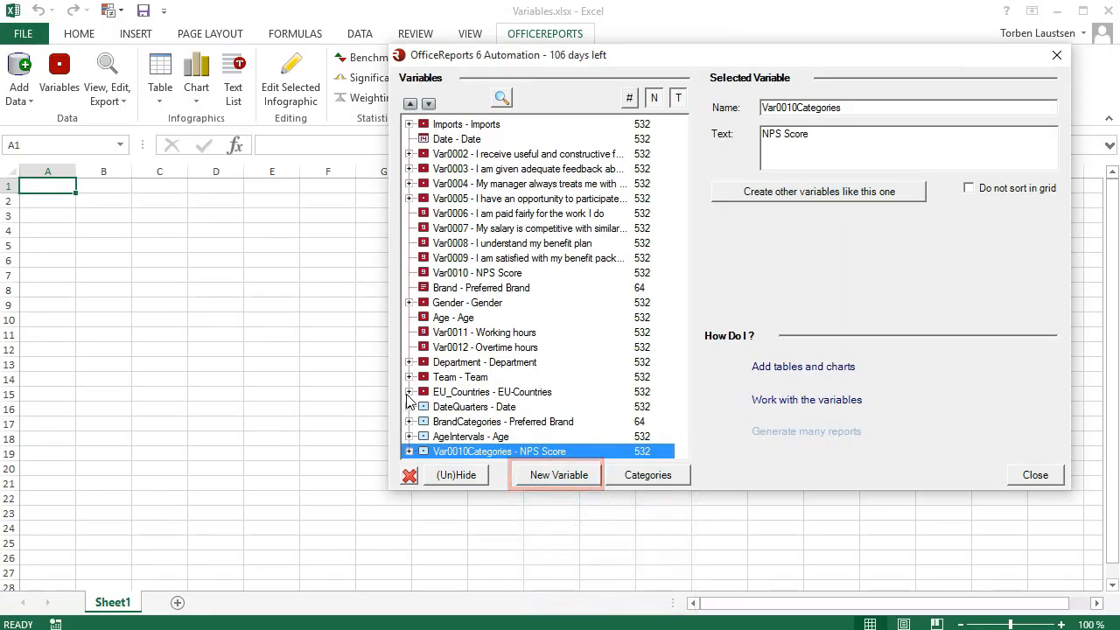
- Check the categories of Var0002 about constructive manager feedback and create a copy of that variable
left_click(404, 156)
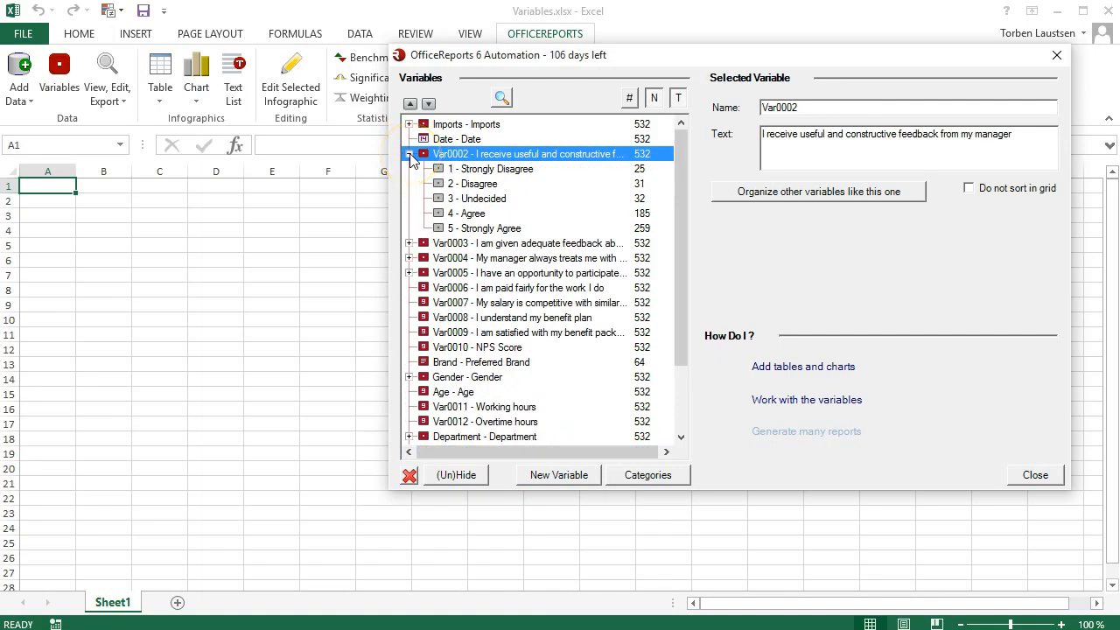
left_click(410, 155)
left_click(531, 477)
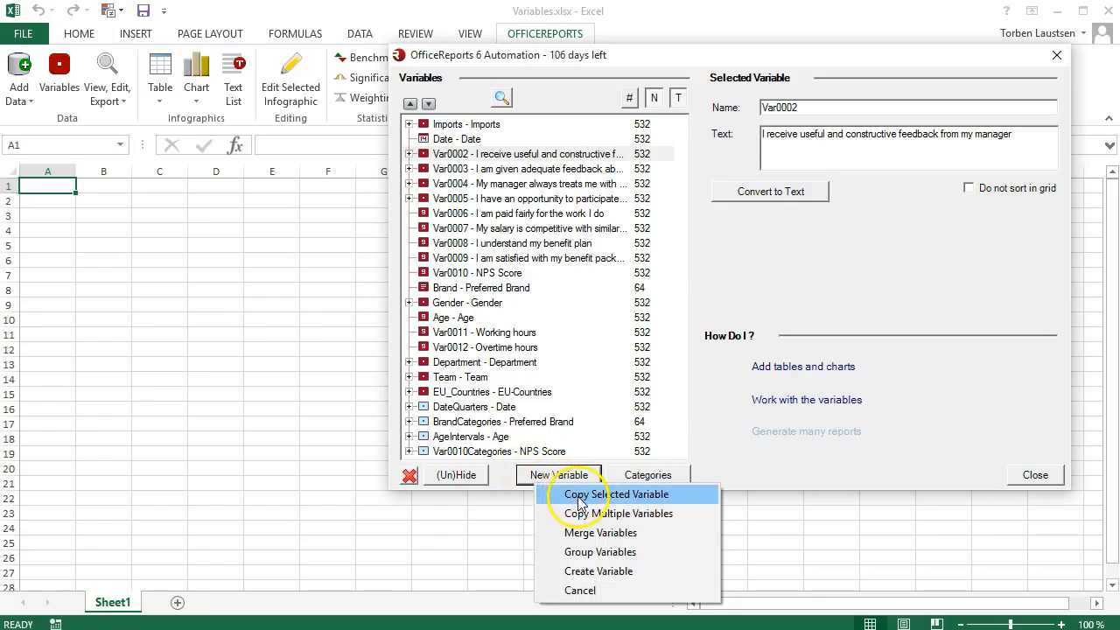
left_click(577, 495)
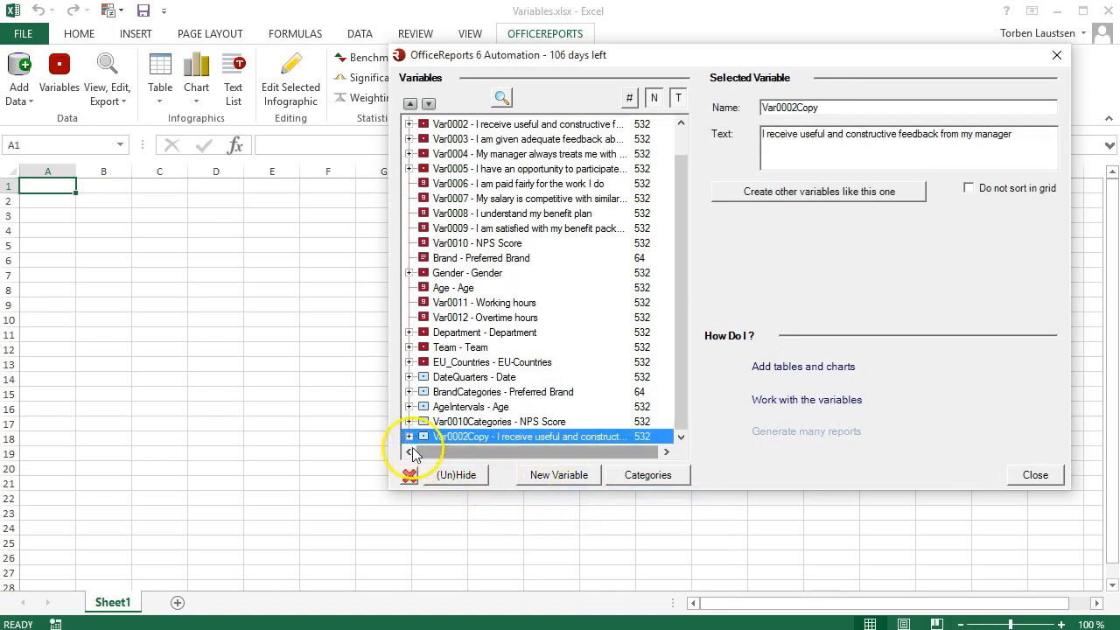
- Create a NET category labelled TOP2 from Strongly Agree and Agree in the Var0002Copy variable
left_click(409, 436)
left_click(636, 483)
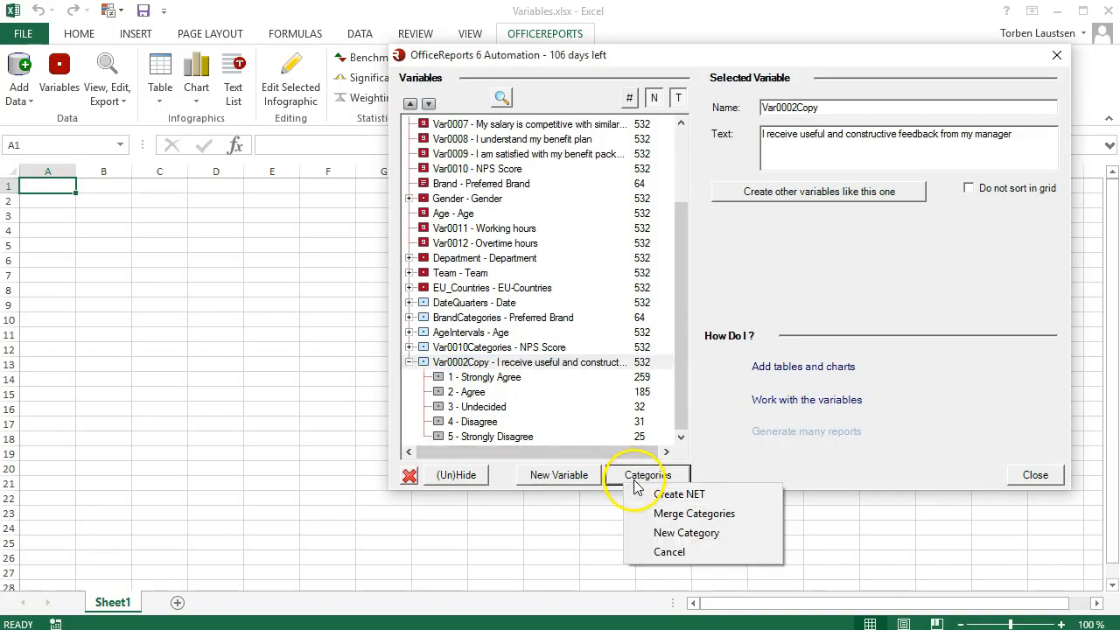
left_click(662, 495)
left_click(658, 141)
left_click(645, 156)
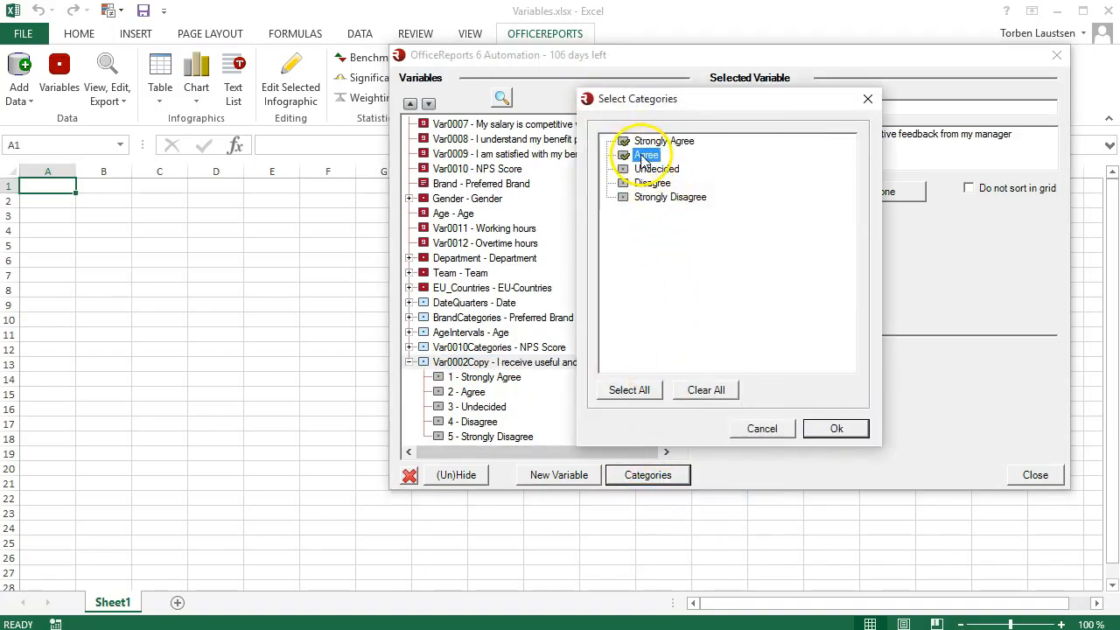
left_click(818, 429)
triple_click(850, 117)
type("TOP2")
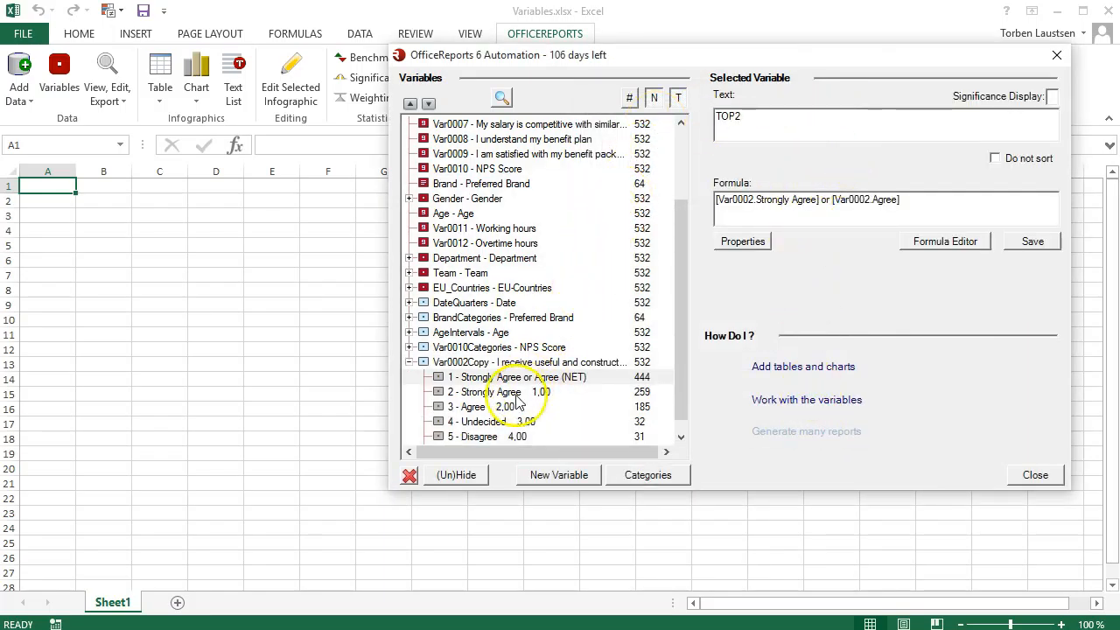
left_click(491, 363)
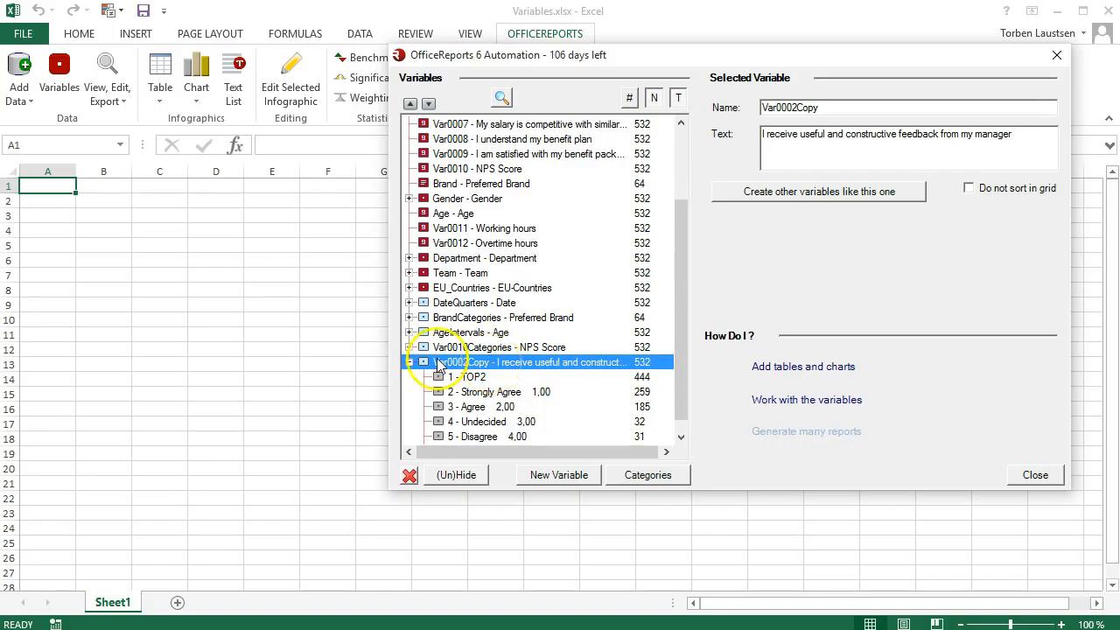
left_click(408, 362)
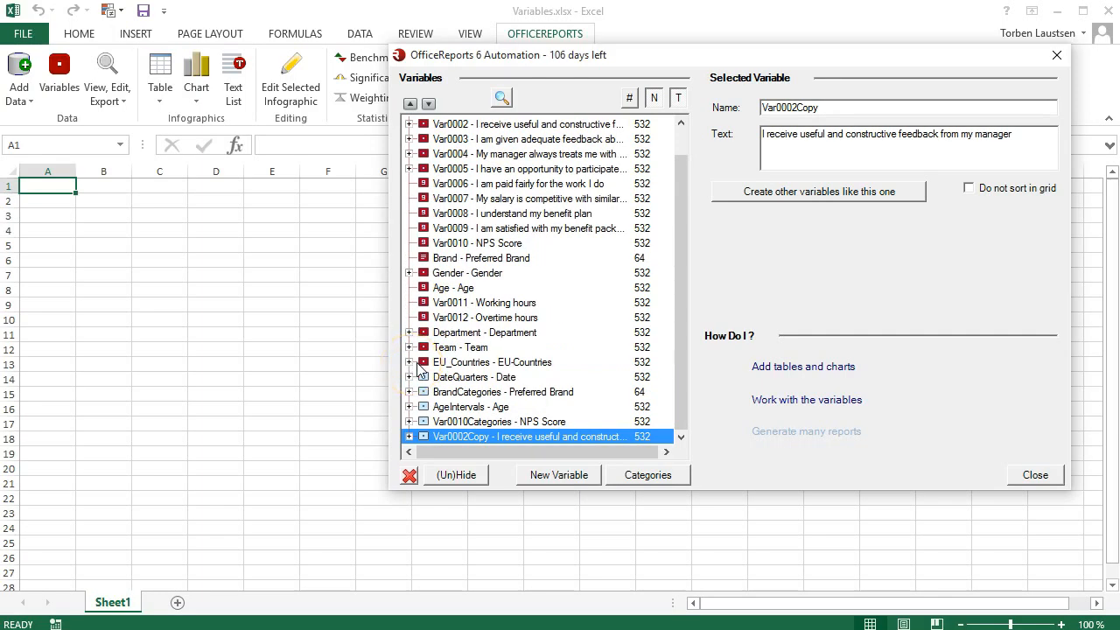
- Create variables like Var0002Copy for Var0003 through Var0009 and compare the categories of the copy with those of the new Var0009 variable
left_click(734, 194)
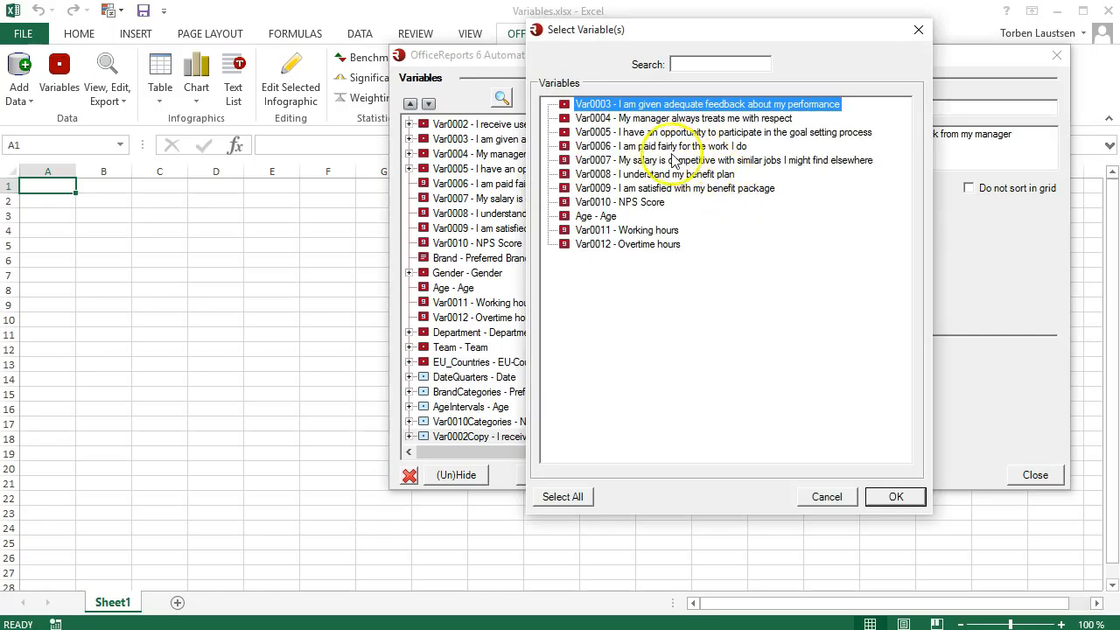
left_click(564, 118)
left_click(565, 132)
left_click(564, 147)
left_click(564, 160)
left_click(564, 174)
left_click(564, 188)
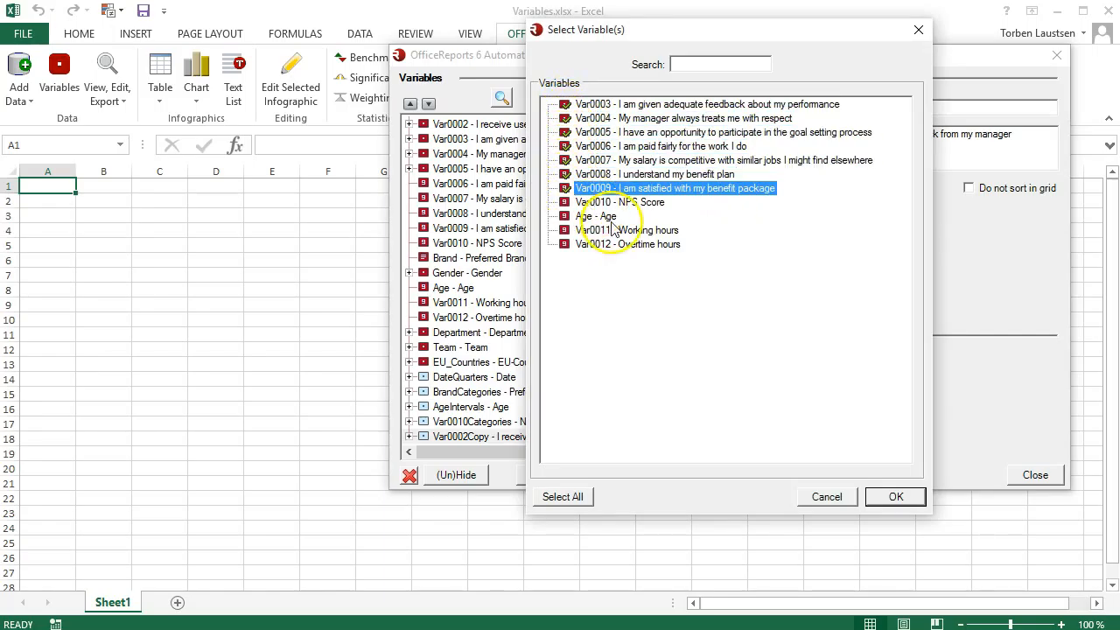
left_click(890, 497)
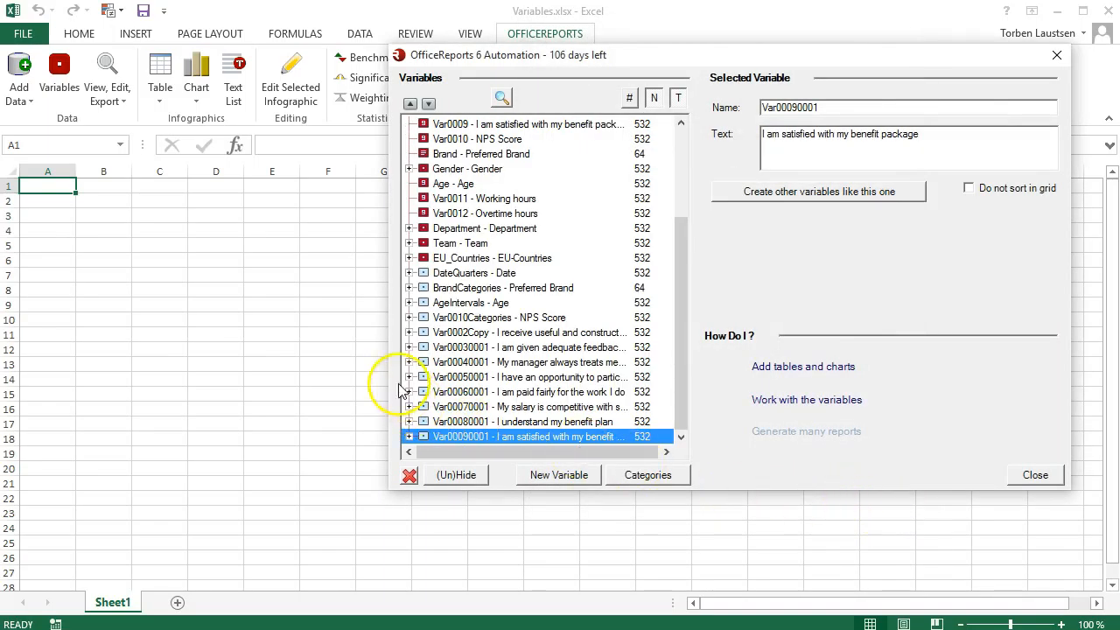
left_click(408, 333)
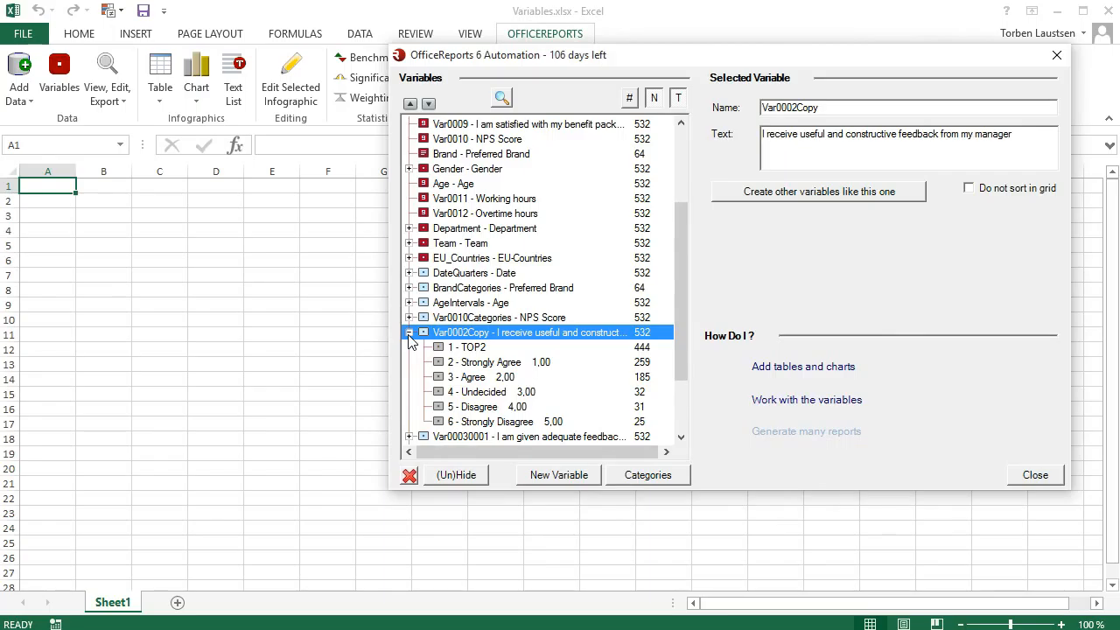
left_click(409, 333)
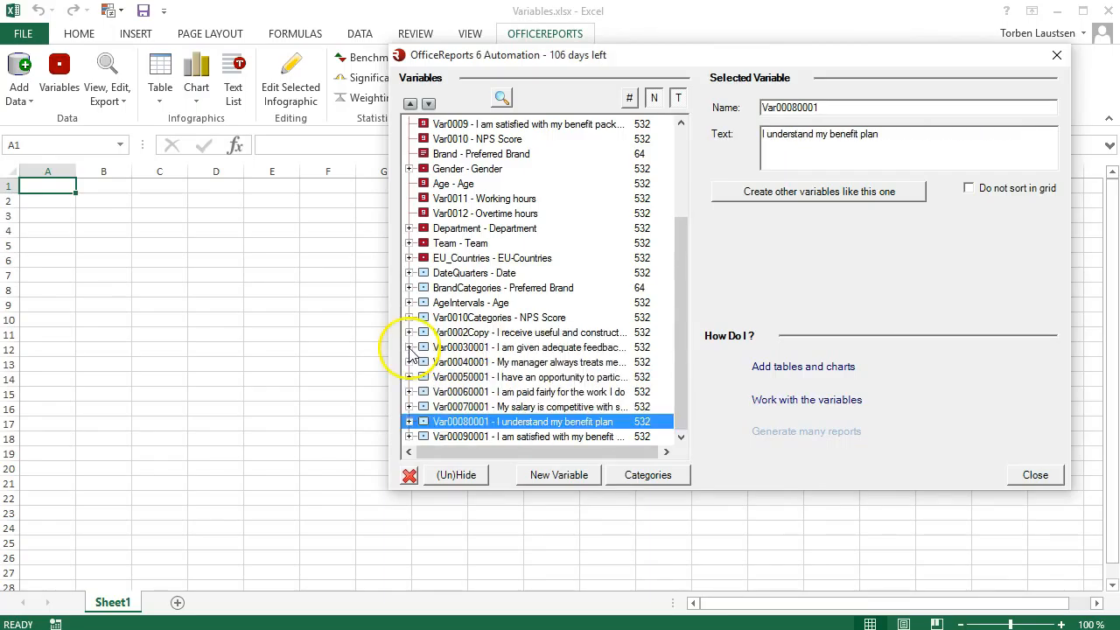
left_click(409, 436)
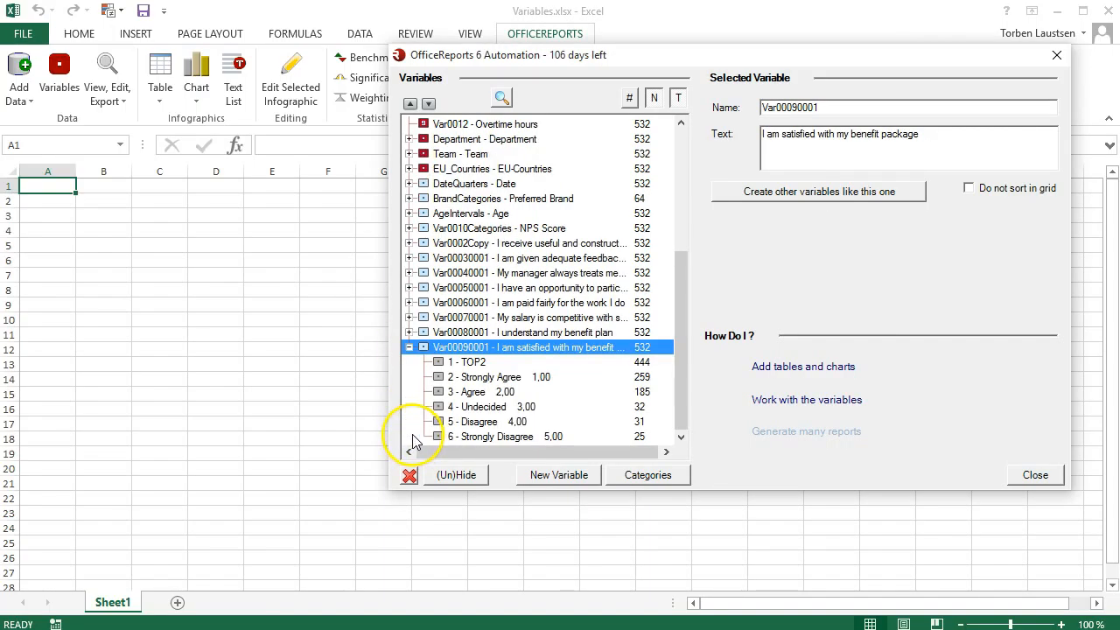
left_click(409, 347)
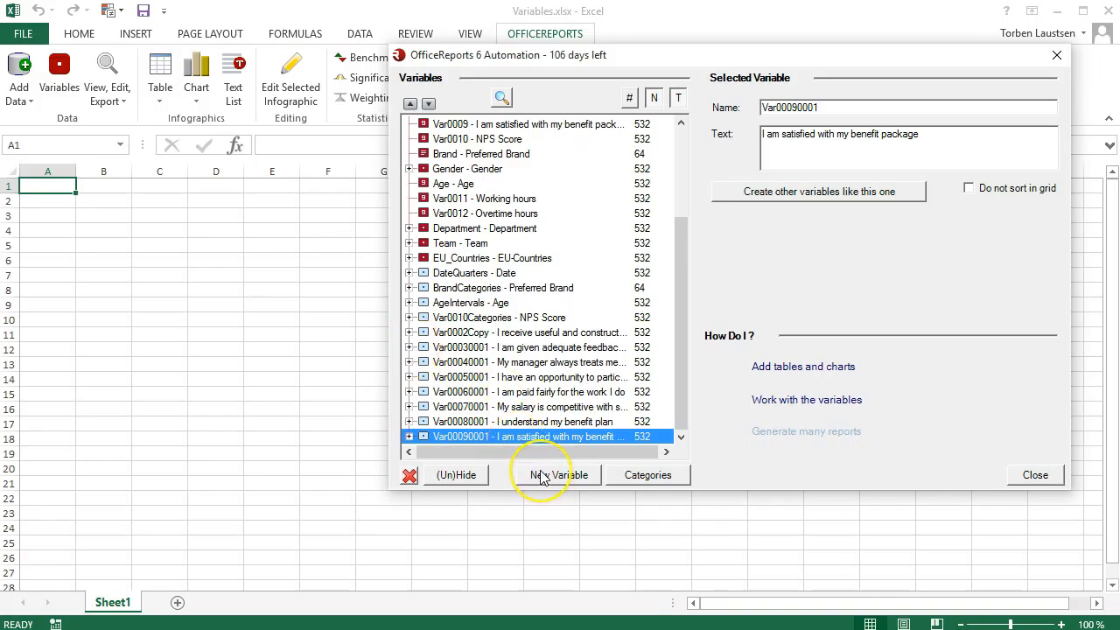
- Merge the Gender and AgeIntervals variables into a new combined variable and expand its categories
left_click(541, 476)
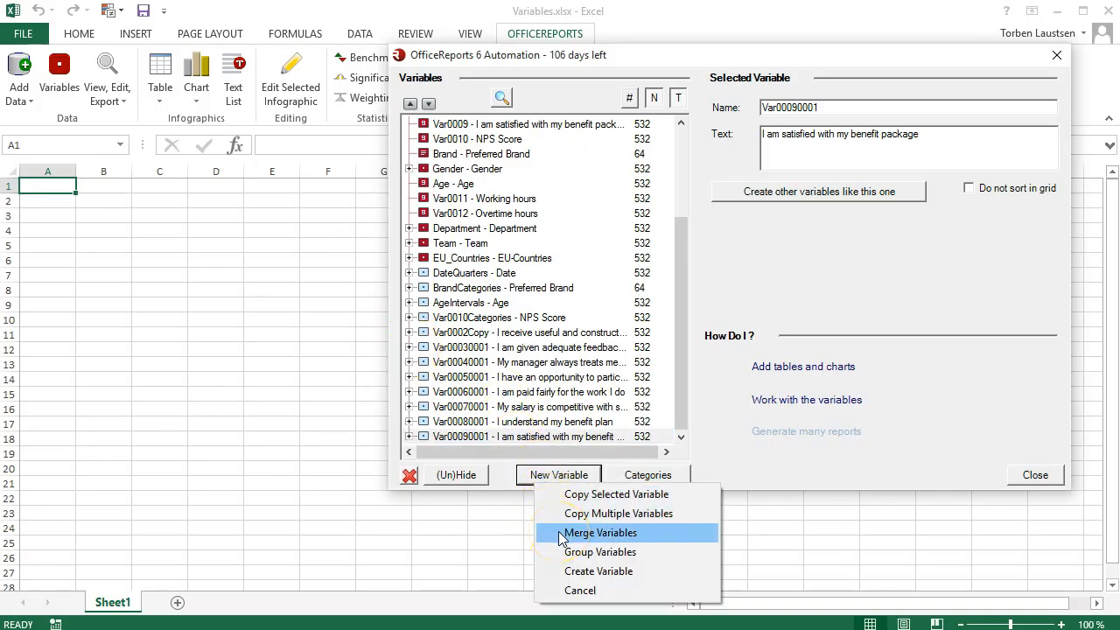
left_click(600, 533)
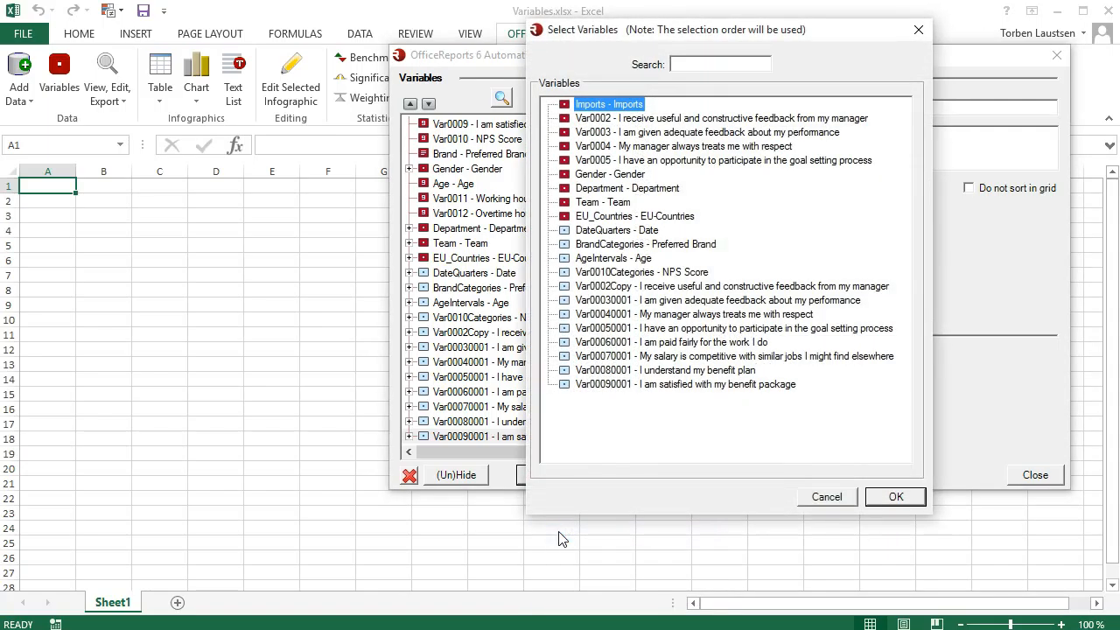
left_click(572, 177)
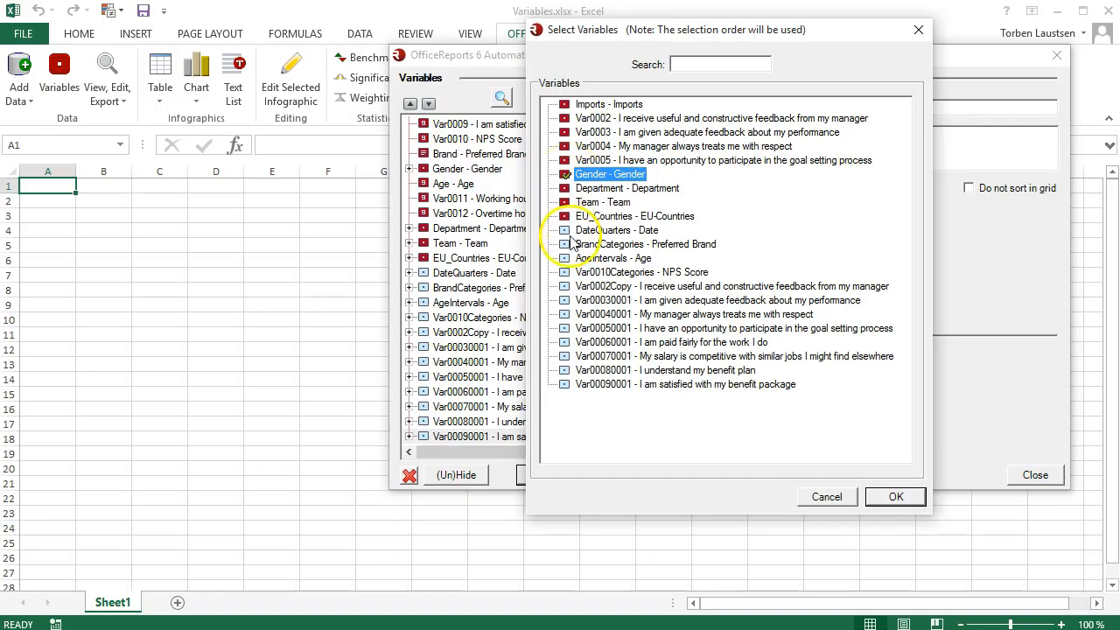
left_click(564, 258)
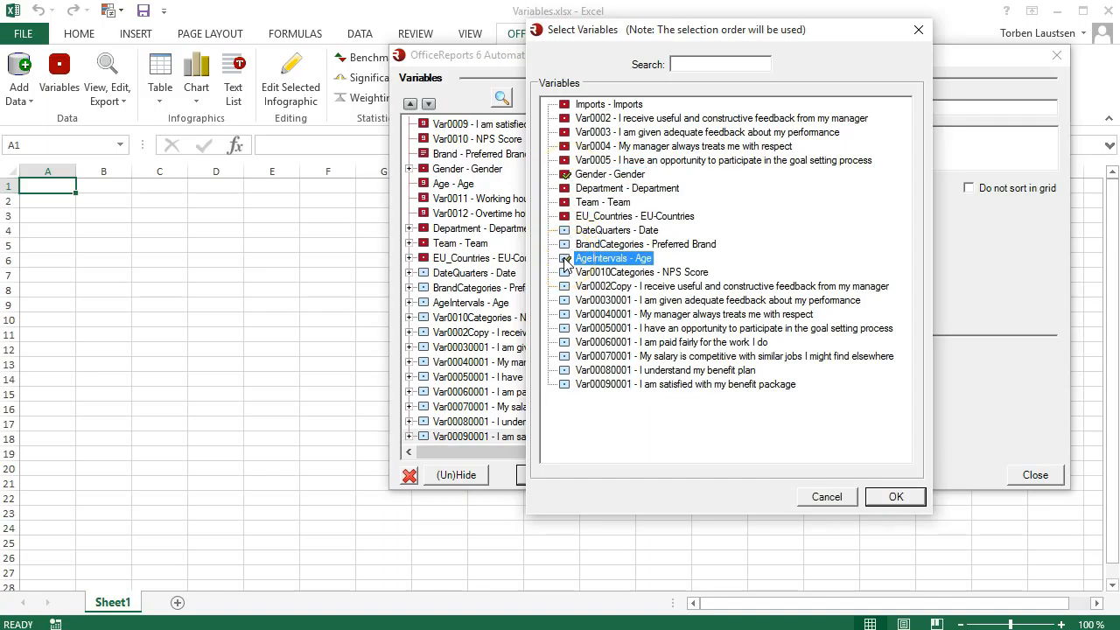
left_click(882, 495)
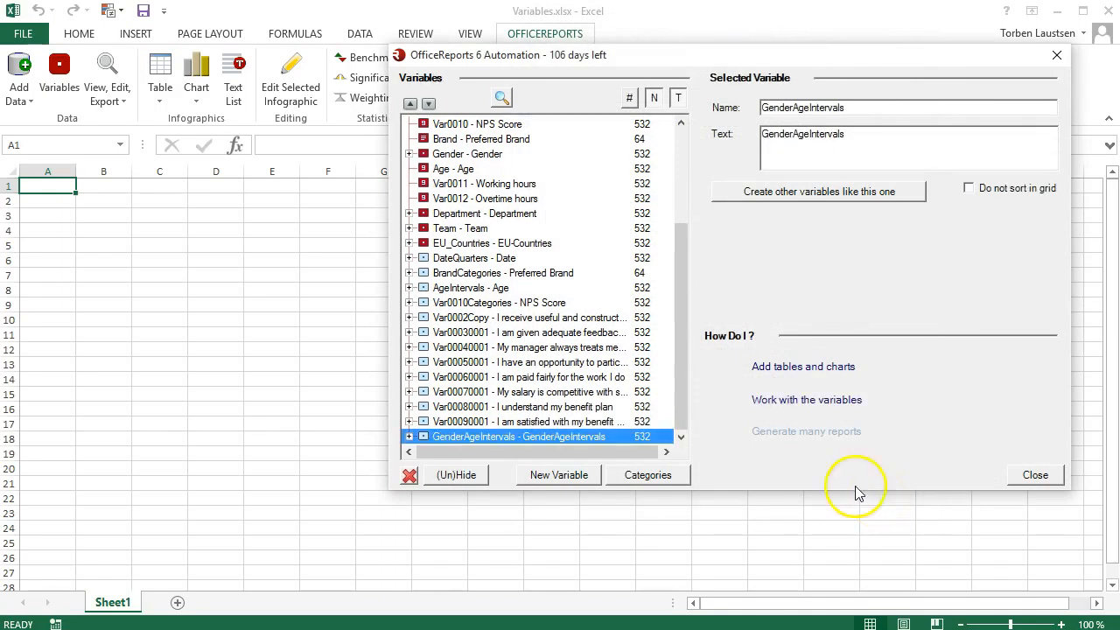
left_click(407, 437)
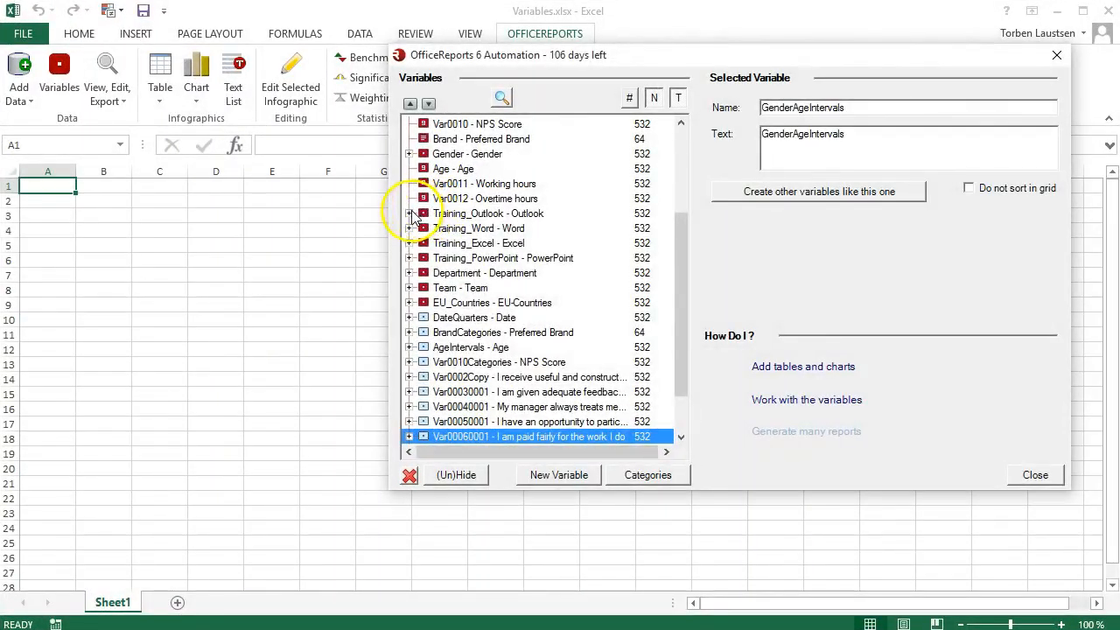
- Examine the categories of the Training_Outlook, Training_Word, Training_Excel and Training_PowerPoint variables
left_click(409, 213)
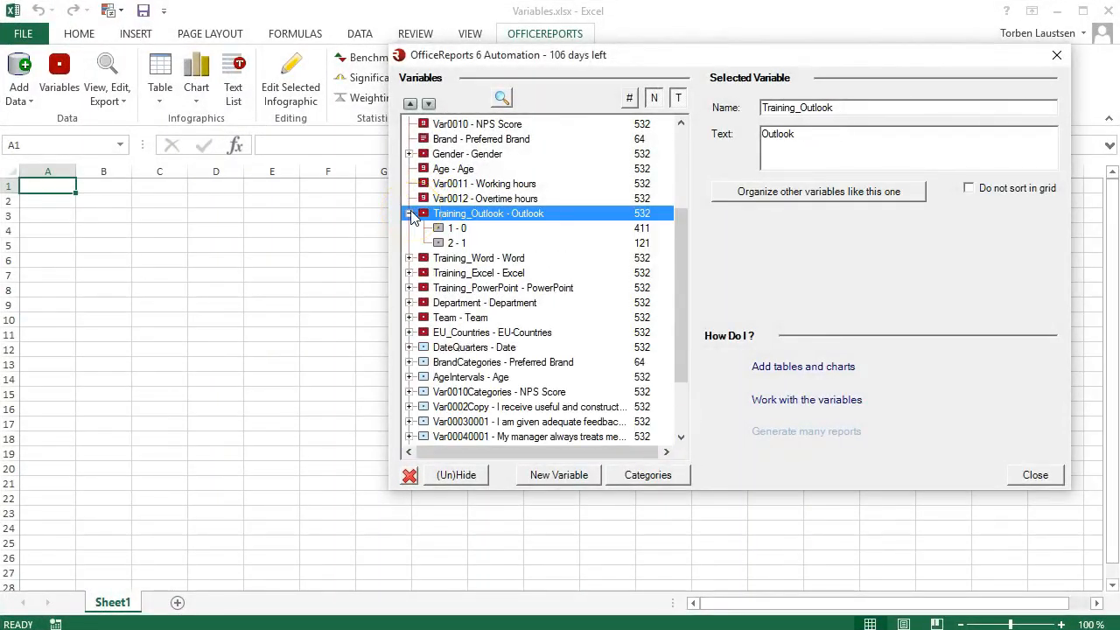
left_click(409, 258)
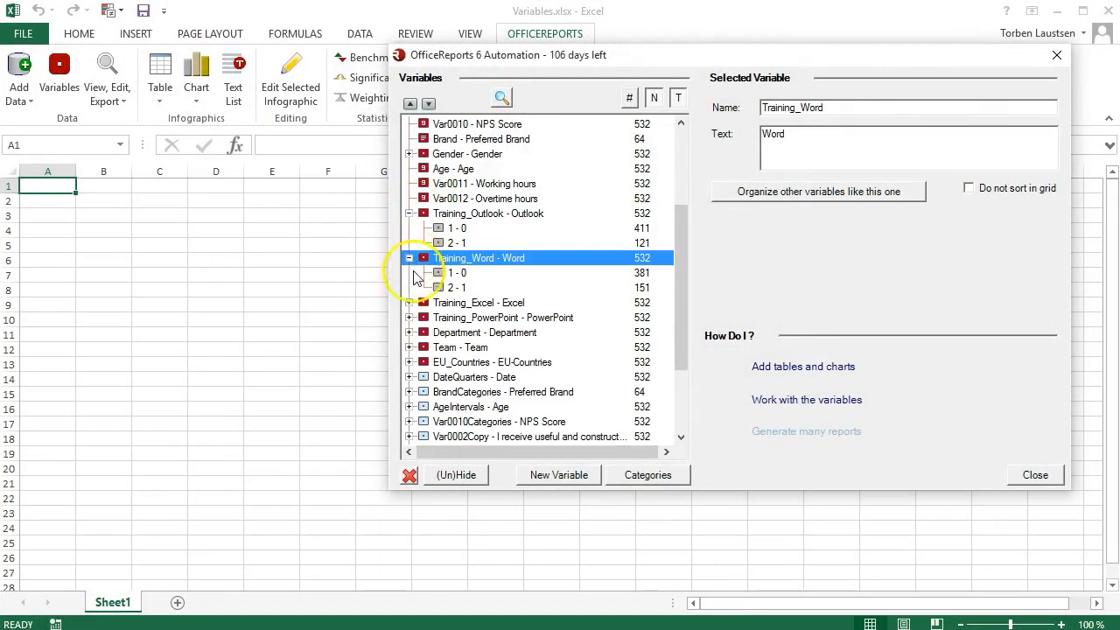
left_click(408, 303)
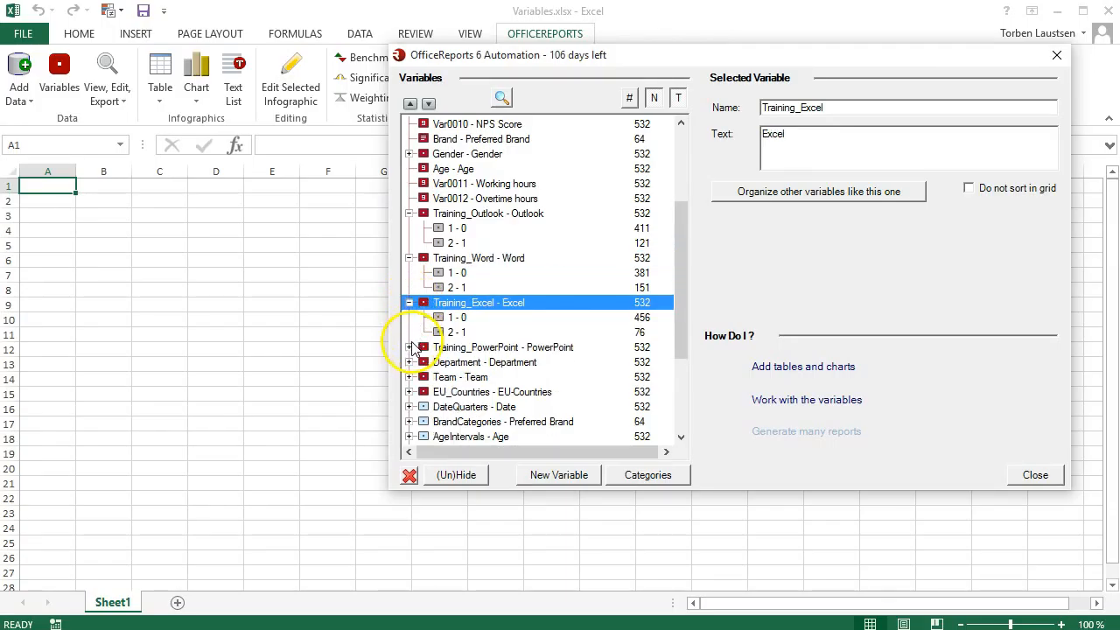
left_click(408, 347)
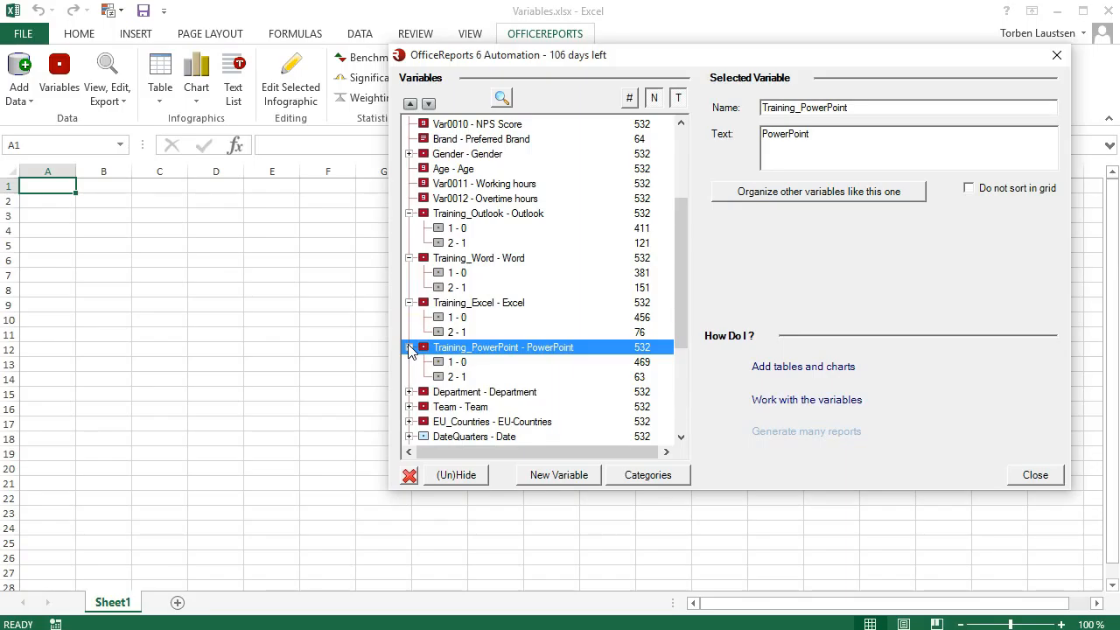
- Group the Outlook, Word, Excel and PowerPoint training variables, excluding categories with value '0', and check the formula of the new Missing category
left_click(533, 475)
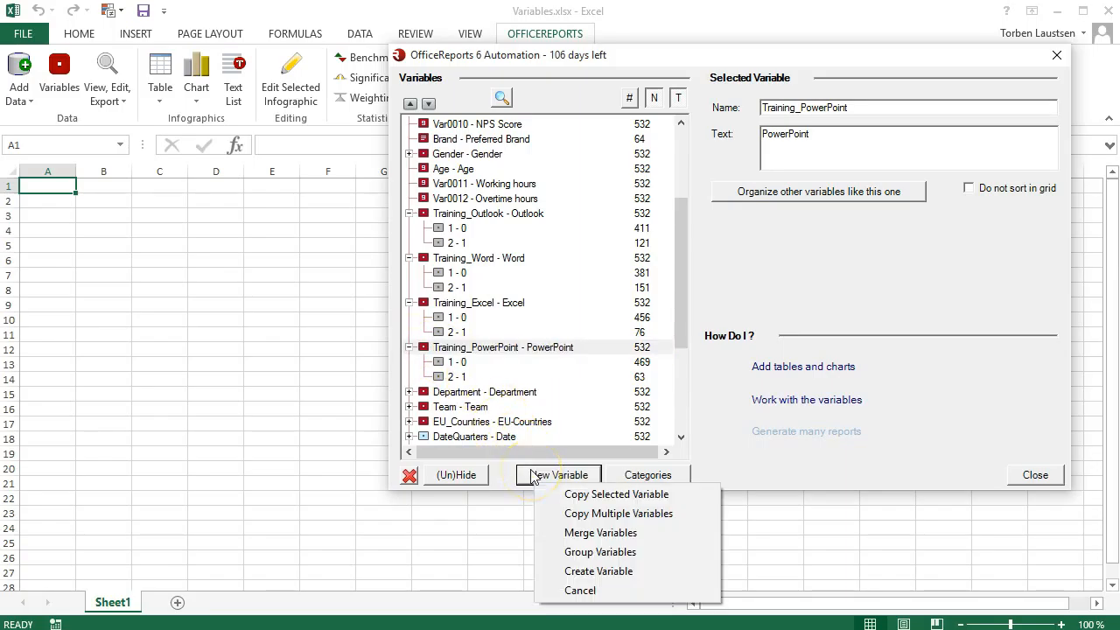
left_click(544, 552)
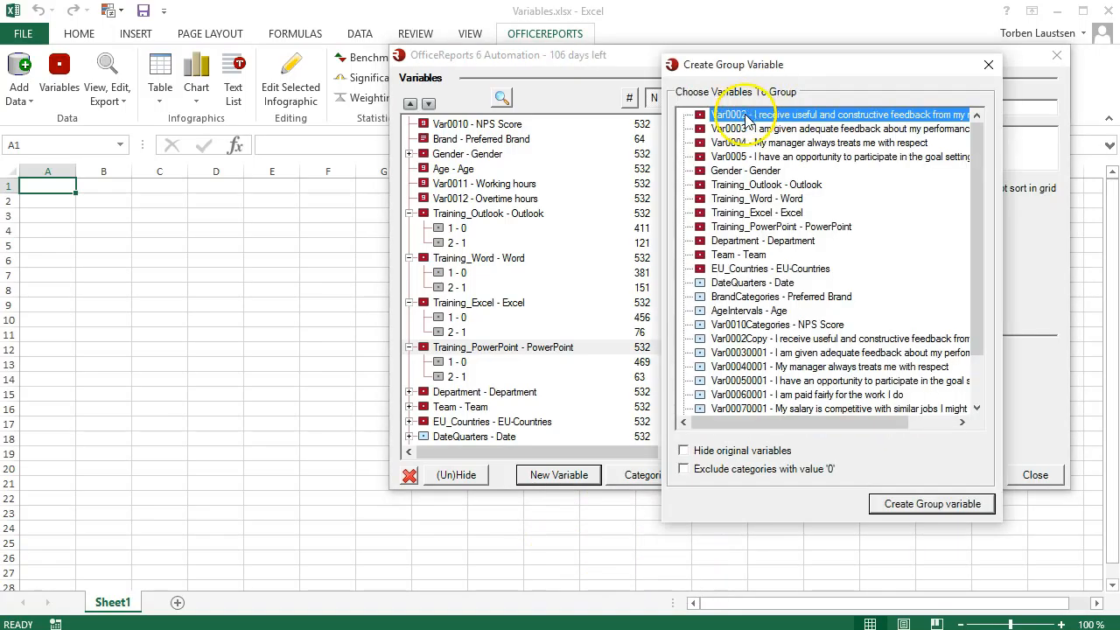
left_click(700, 185)
left_click(700, 199)
left_click(701, 213)
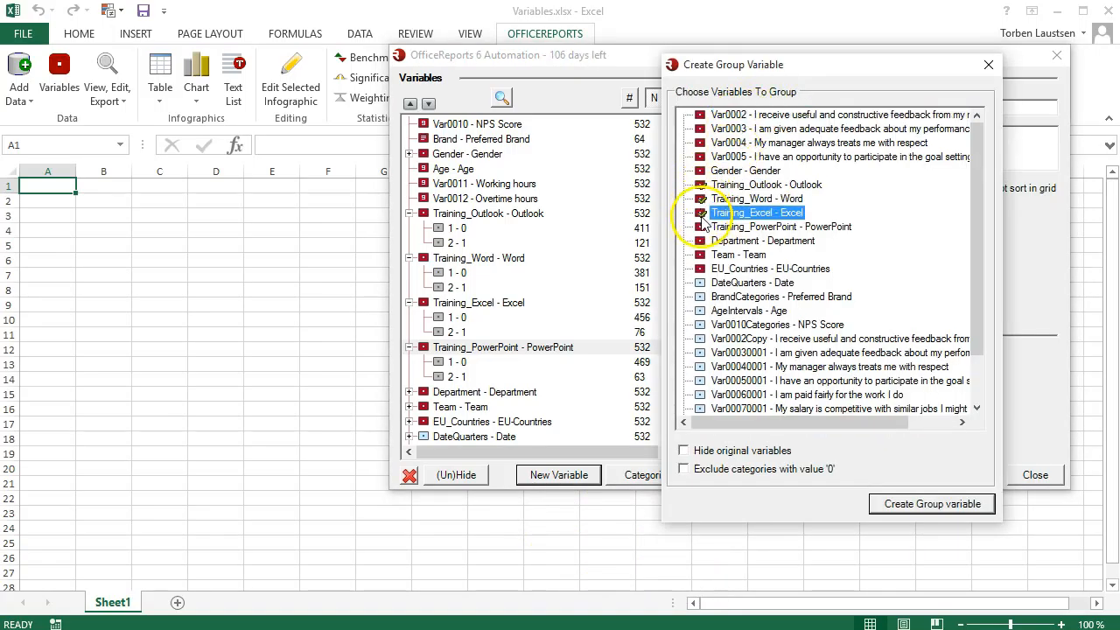
left_click(700, 227)
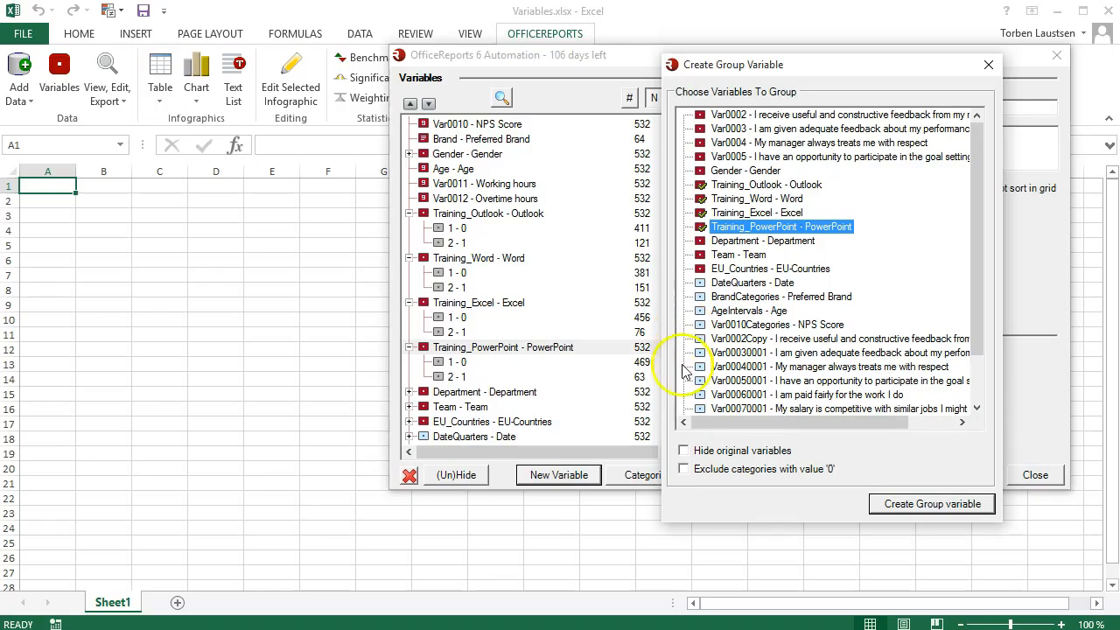
left_click(685, 470)
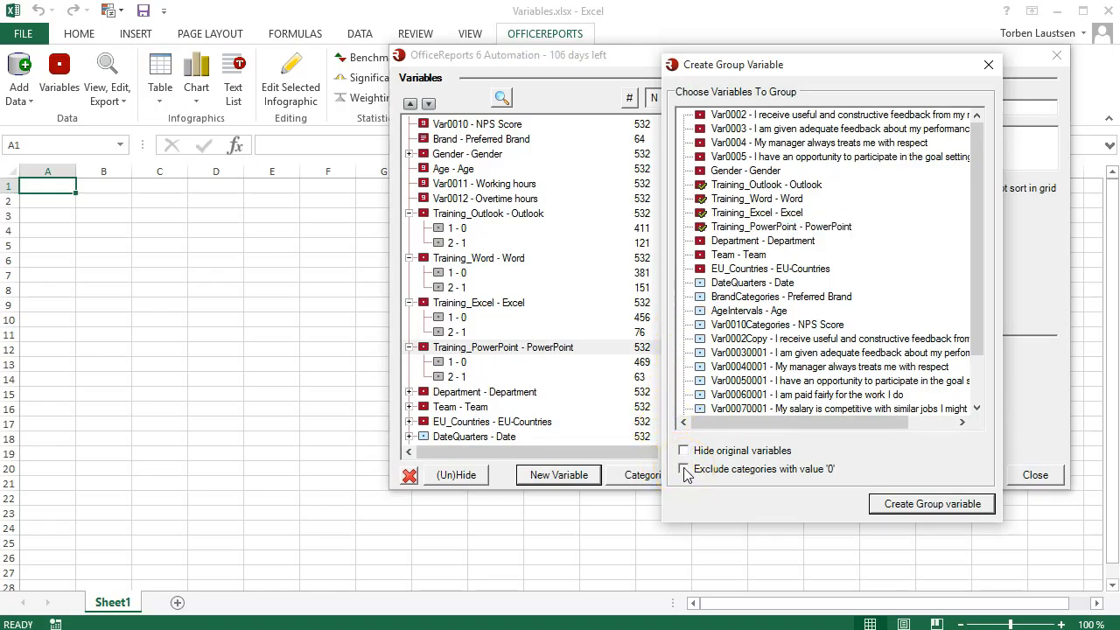
left_click(880, 506)
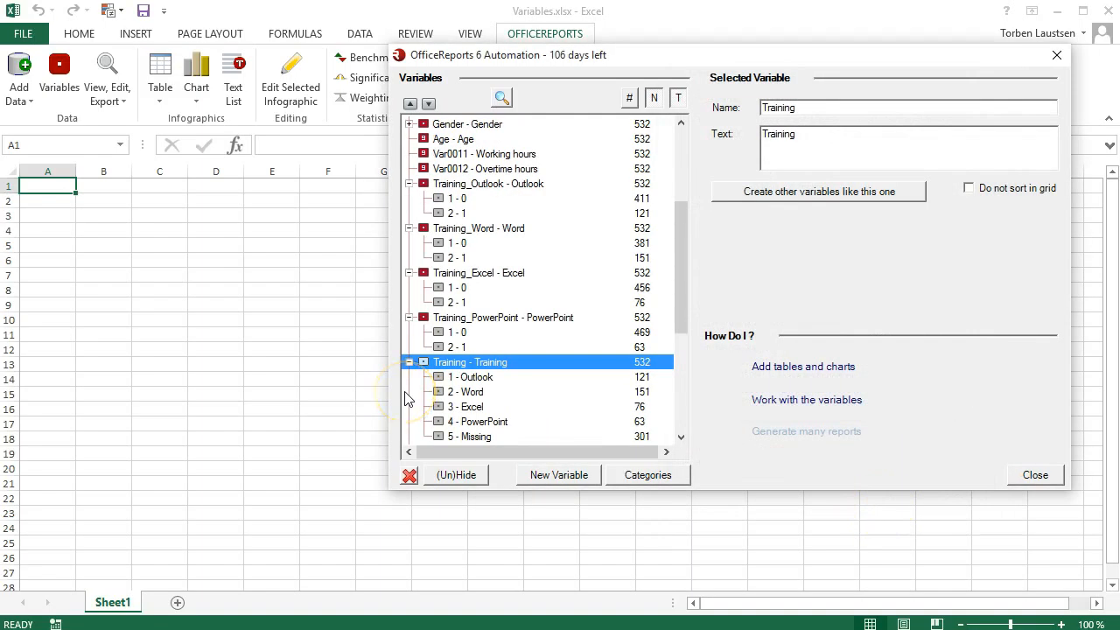
left_click(477, 440)
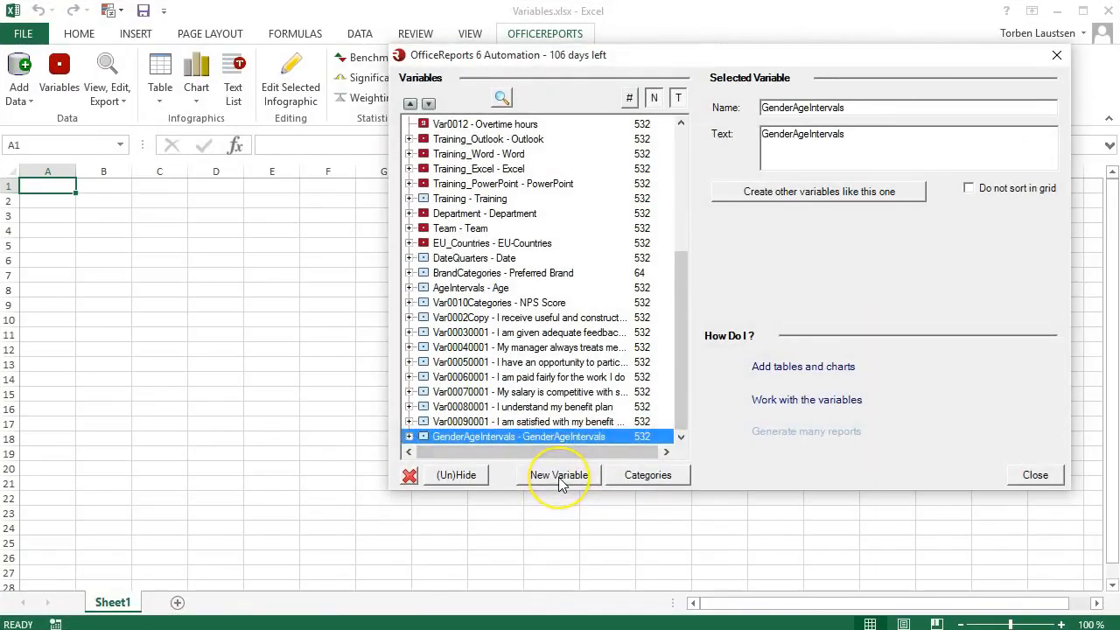
- Create a categorical variable named New and add a category named New1 to it
left_click(558, 475)
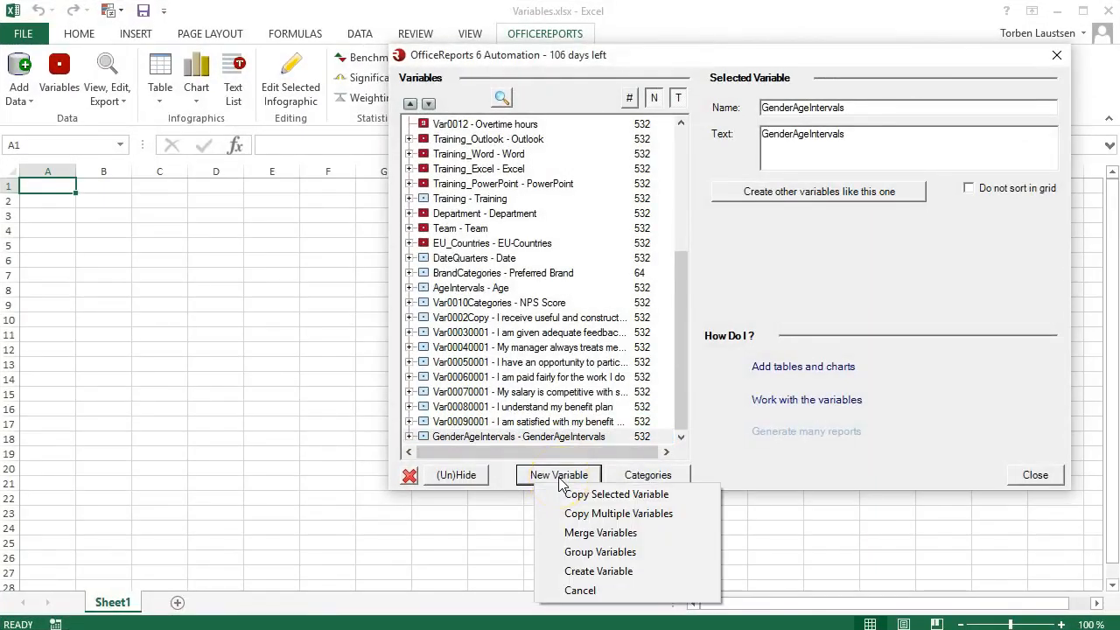
left_click(577, 574)
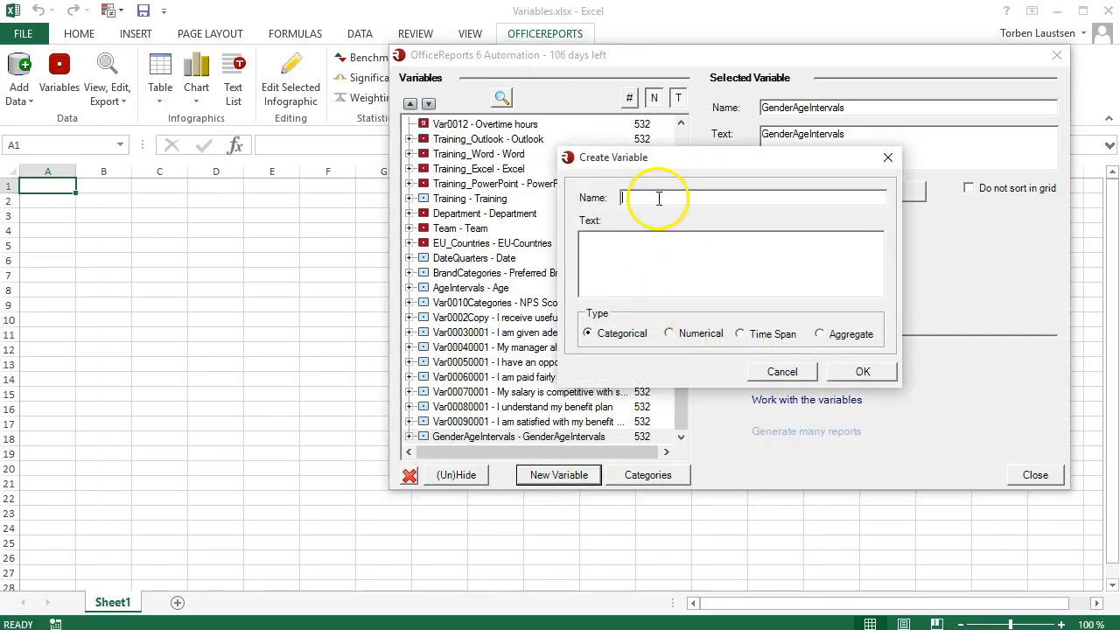
key("Tab")
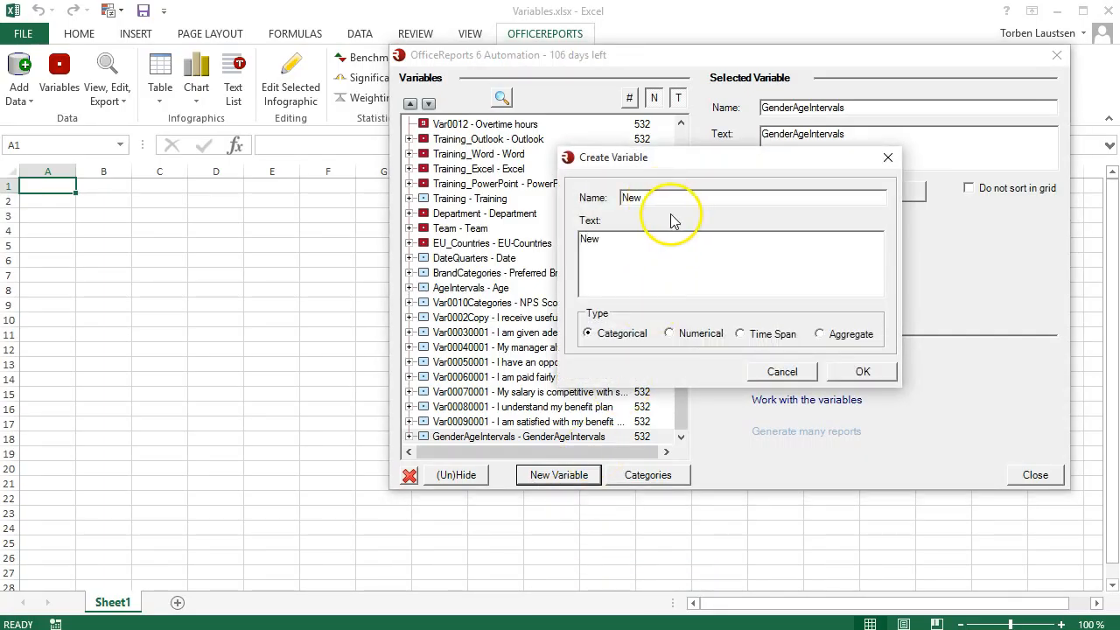
left_click(862, 372)
left_click(658, 482)
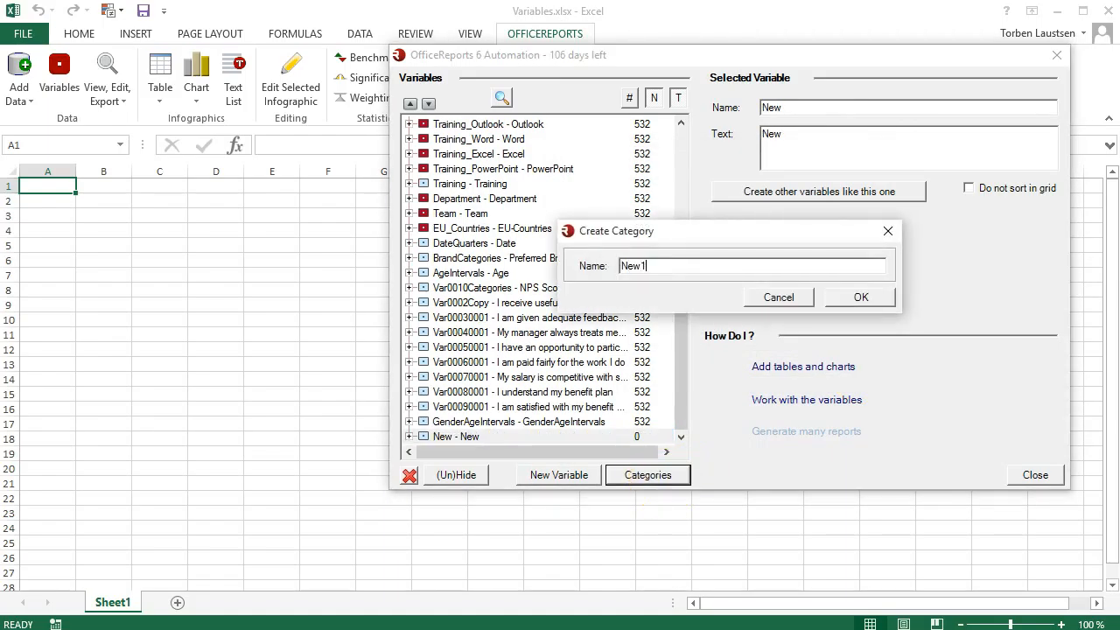
left_click(835, 299)
- Start the New1 category's formula in the Formula Editor with [Var0003.Strongly Disagree] or [Var0005.Agree]
left_click(945, 241)
left_click(165, 116)
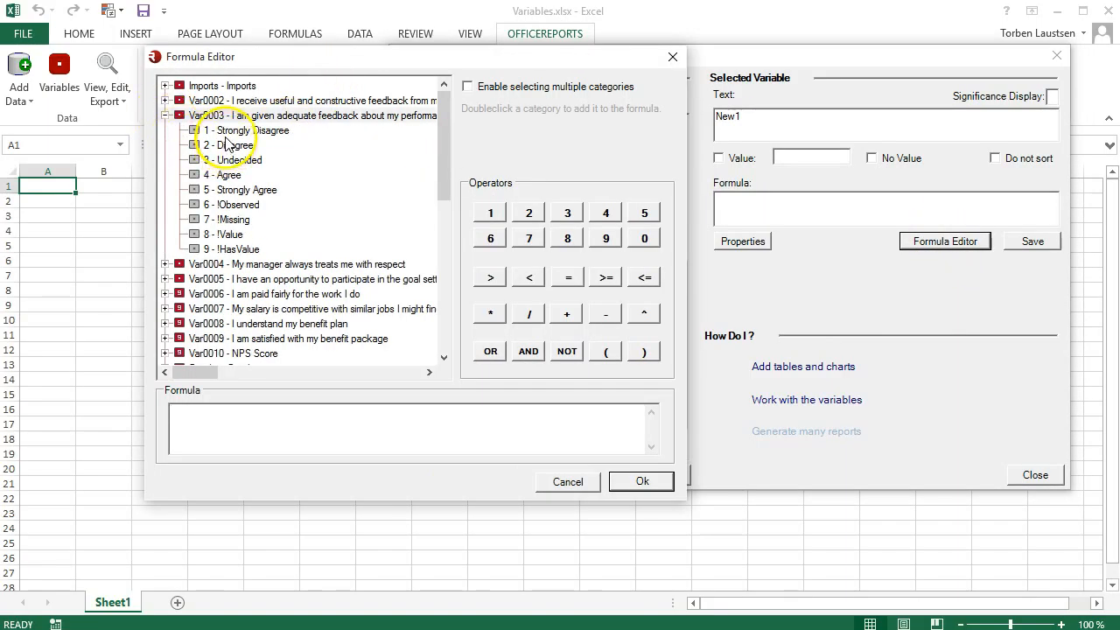
double_click(224, 131)
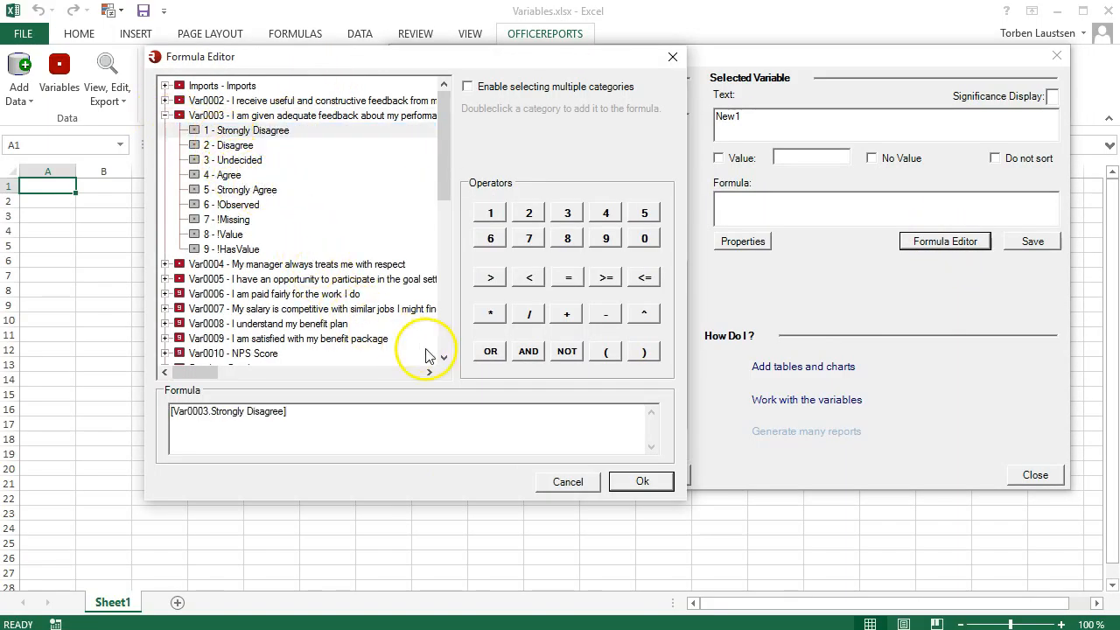
left_click(491, 352)
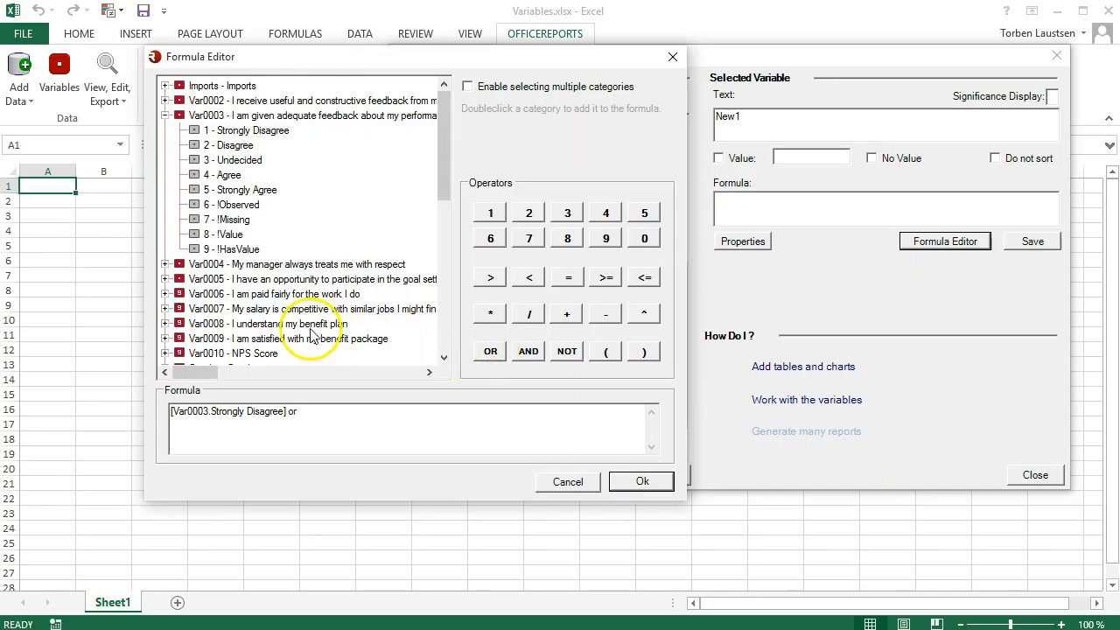
left_click(165, 279)
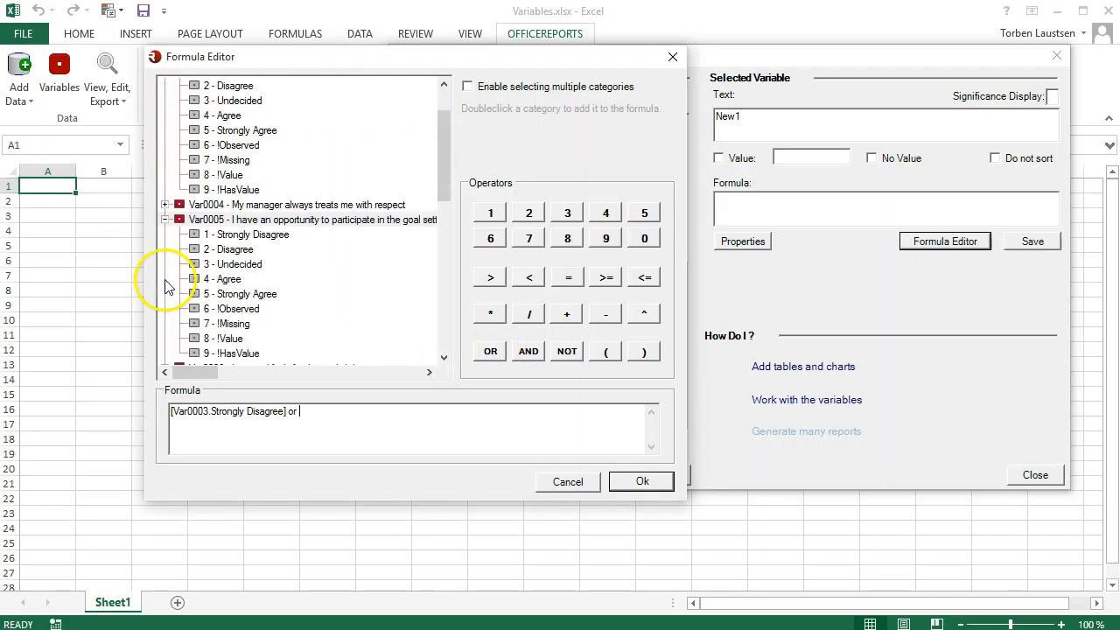
double_click(229, 279)
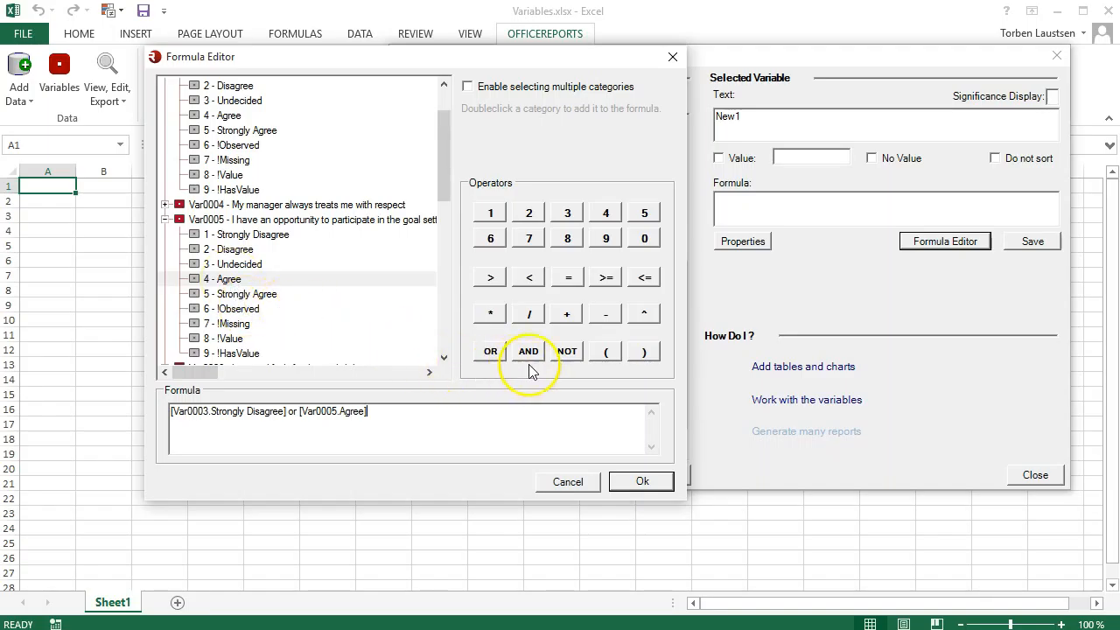
- Enclose the OR condition in parentheses, append and [Gender.Male], and apply the formula to the New1 category
left_click(643, 354)
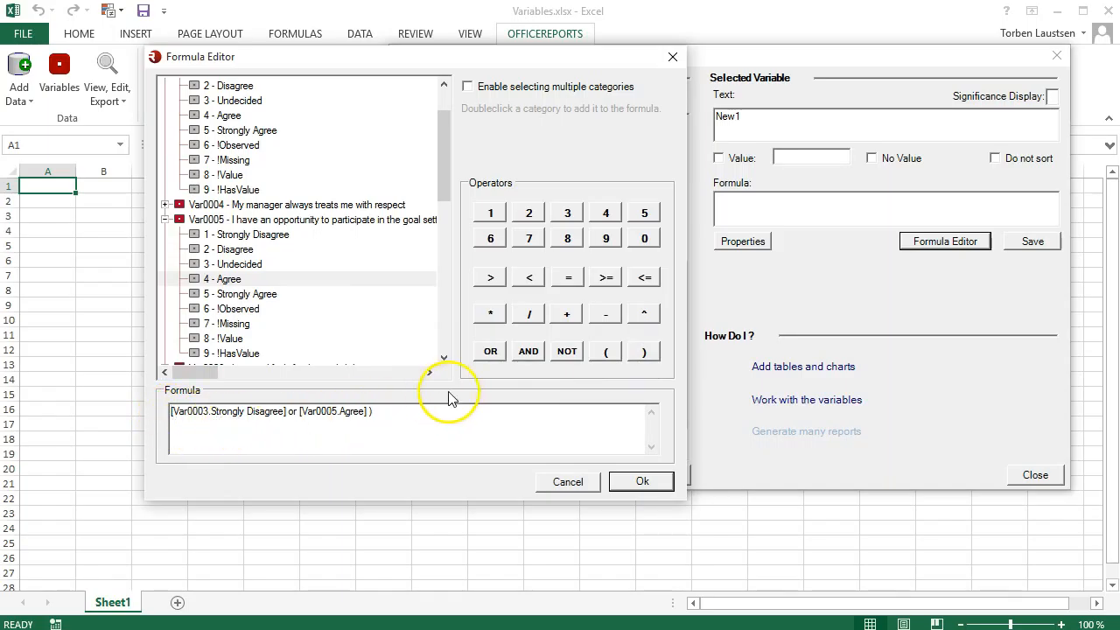
left_click(603, 353)
left_click(420, 422)
left_click(526, 357)
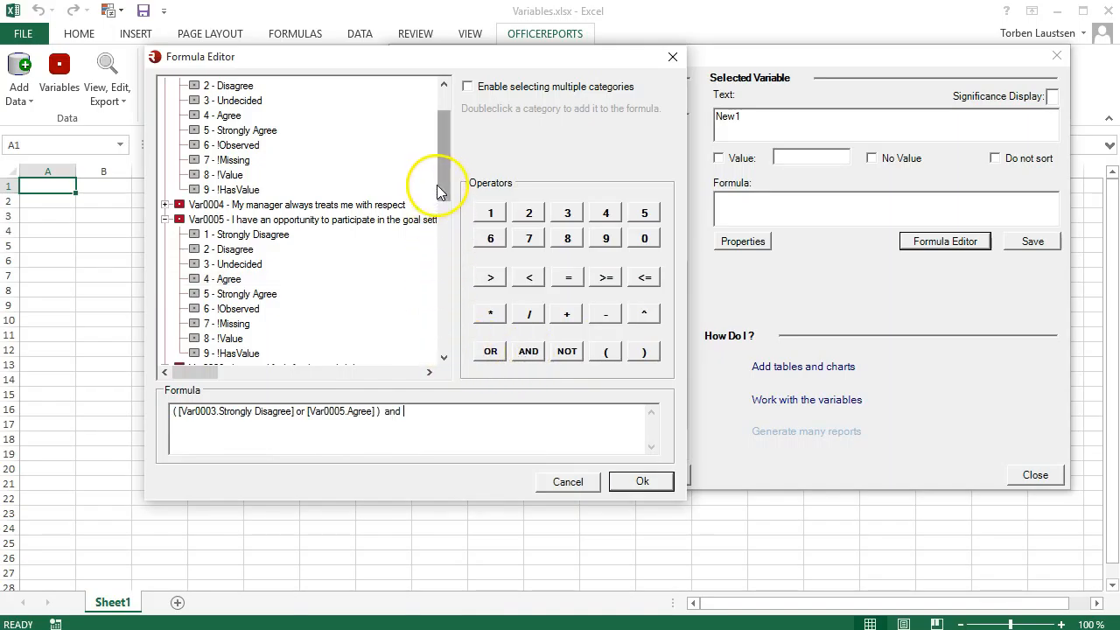
left_click_drag(446, 186, 446, 220)
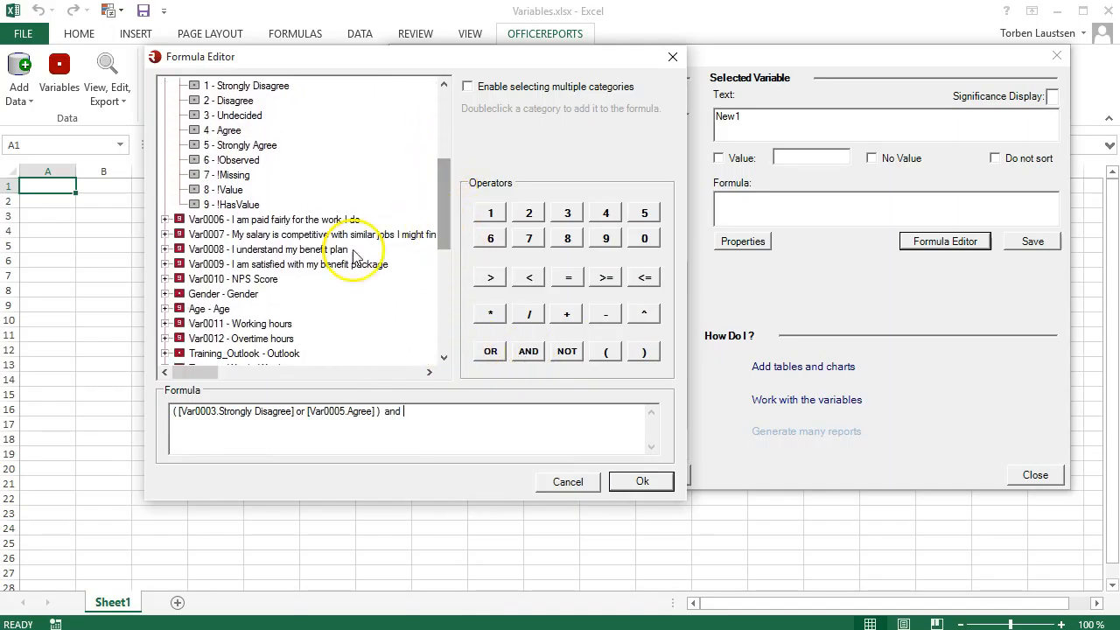
left_click(166, 295)
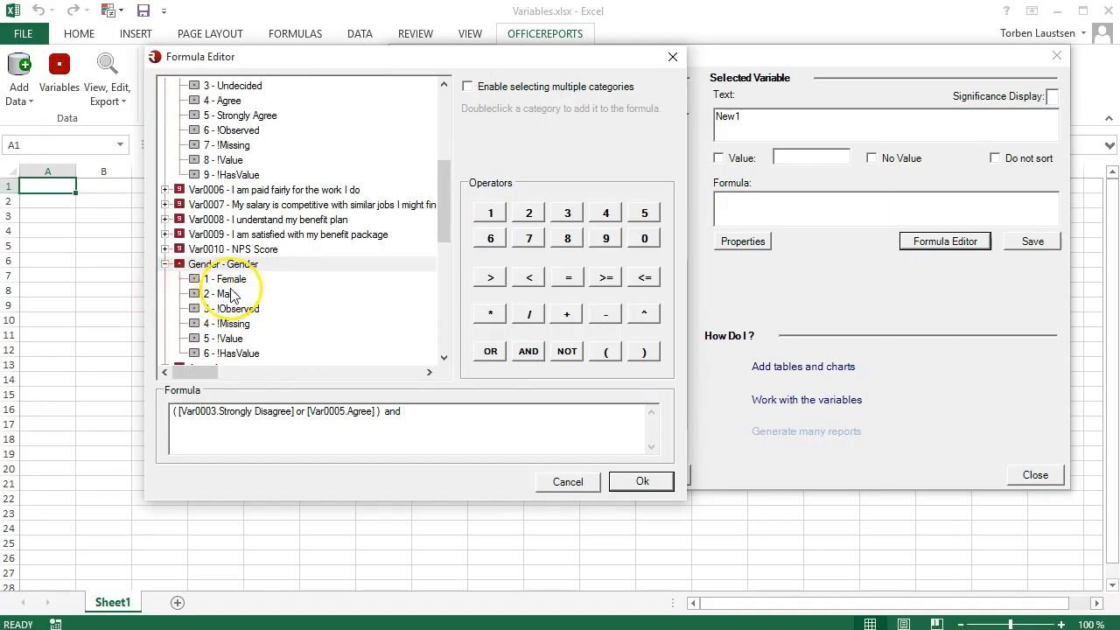
left_click(229, 294)
double_click(232, 297)
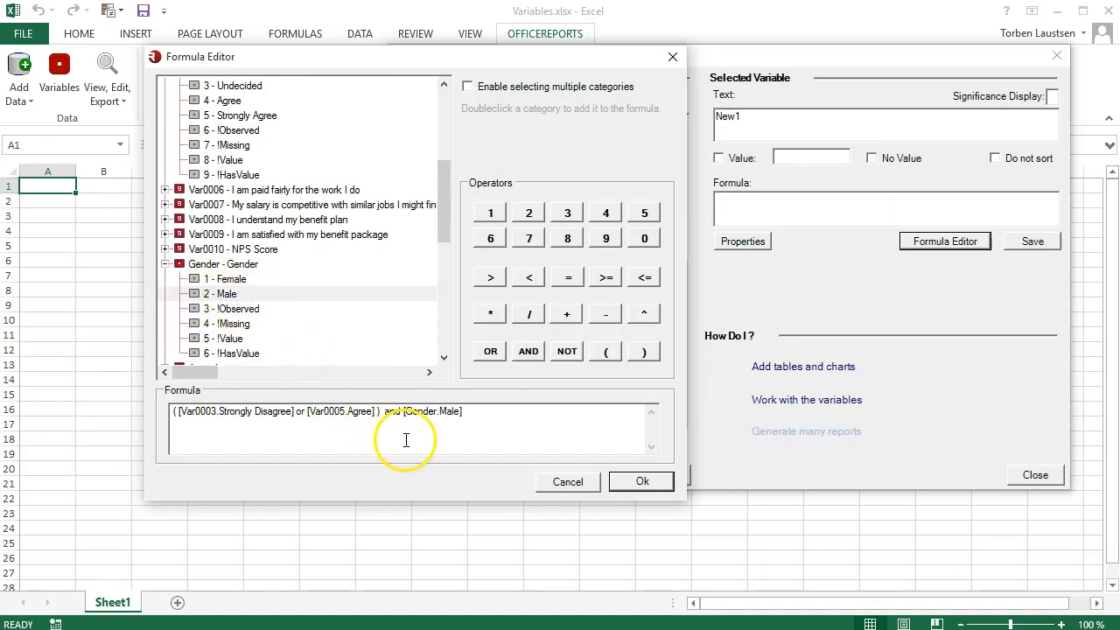
left_click(639, 480)
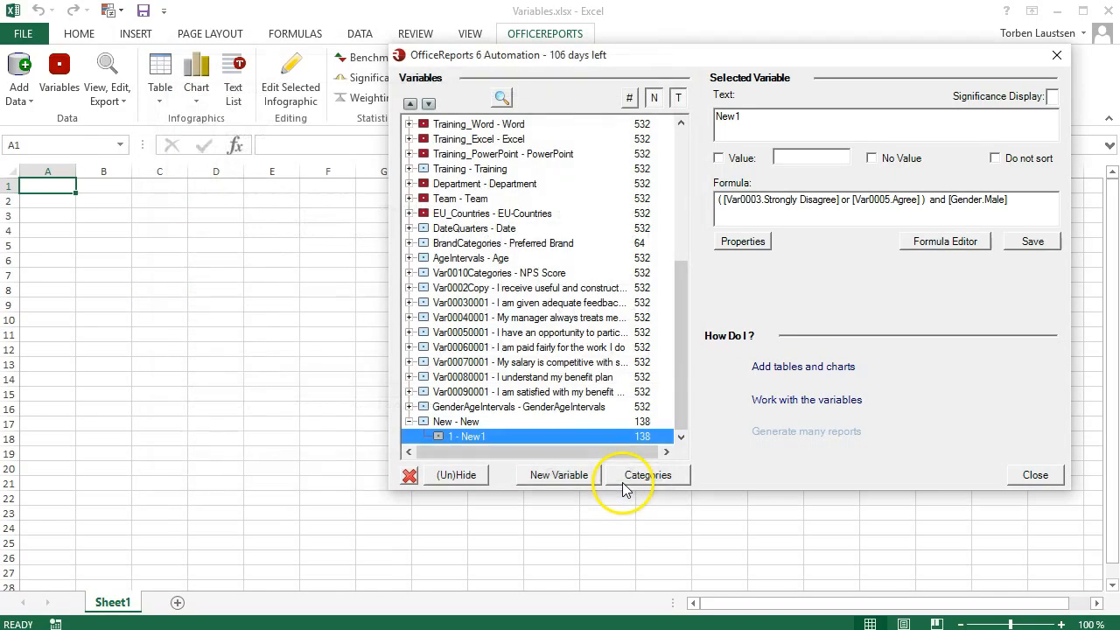